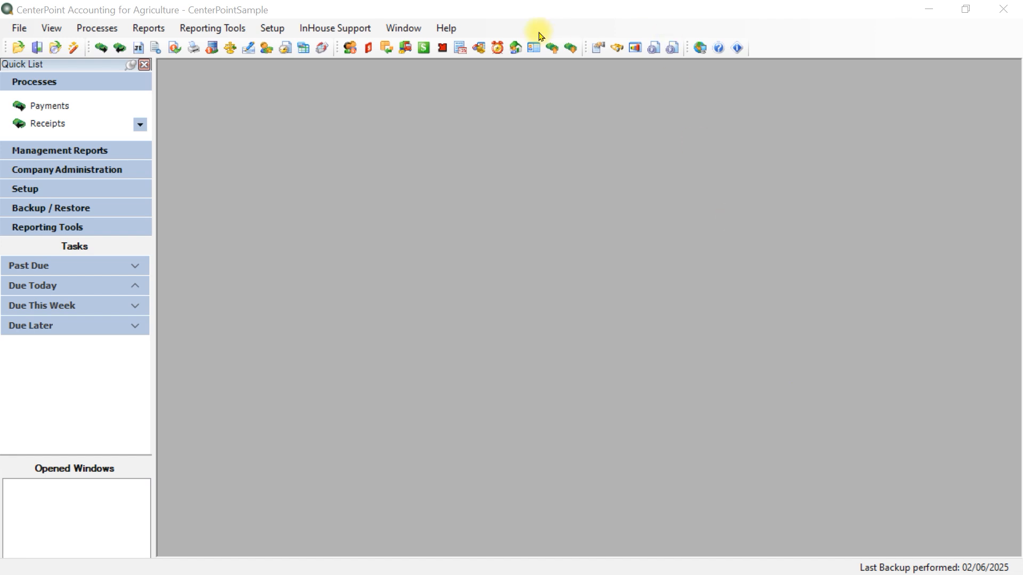
Step: Open the account Distributions setup and start a new distribution with abbreviation "ca" and name "Crops by Acre"
click(266, 31)
mouse_move(297, 98)
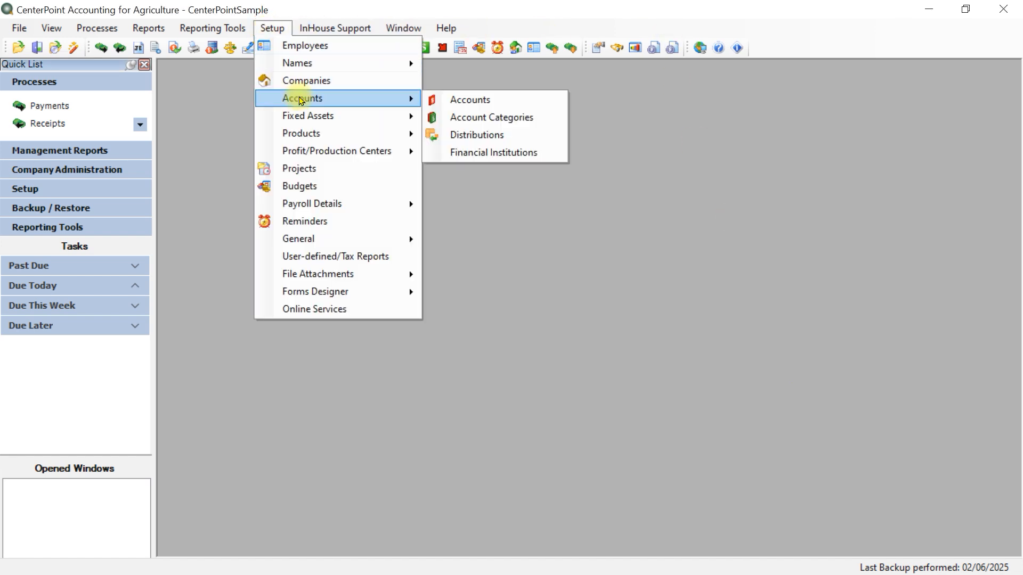
click(451, 134)
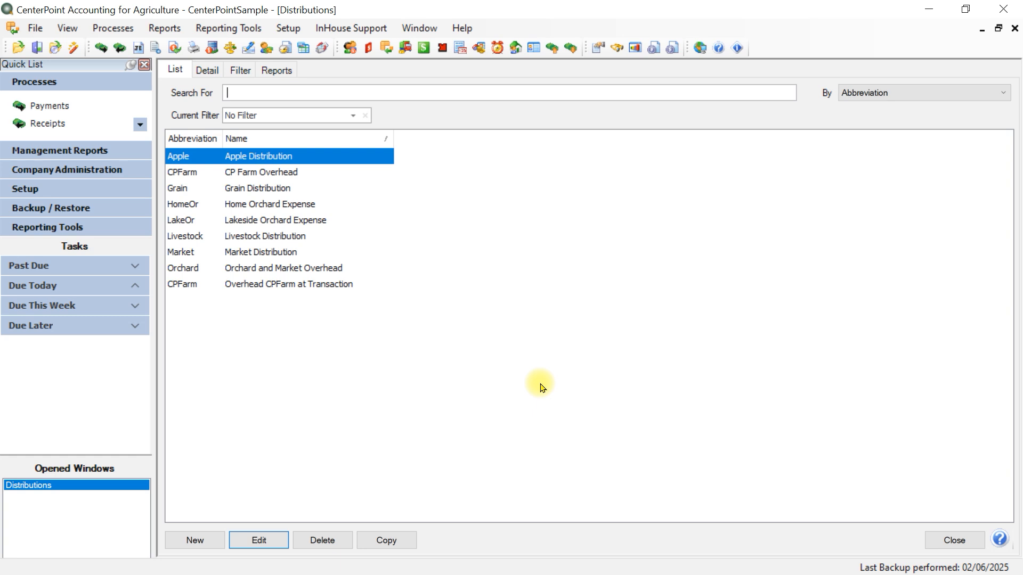
click(189, 541)
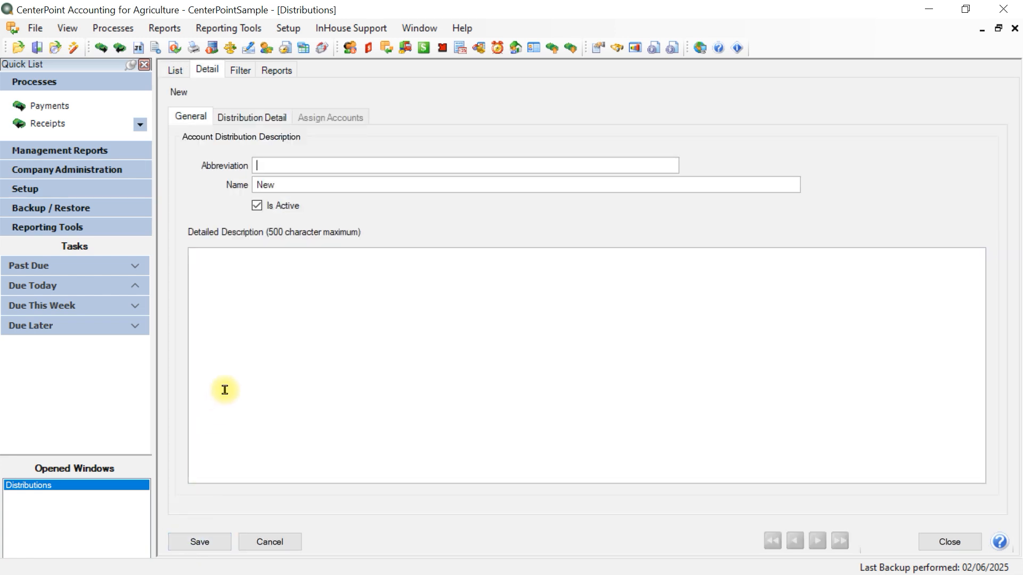
text(ca)
key(Tab)
text(Crops by Acre)
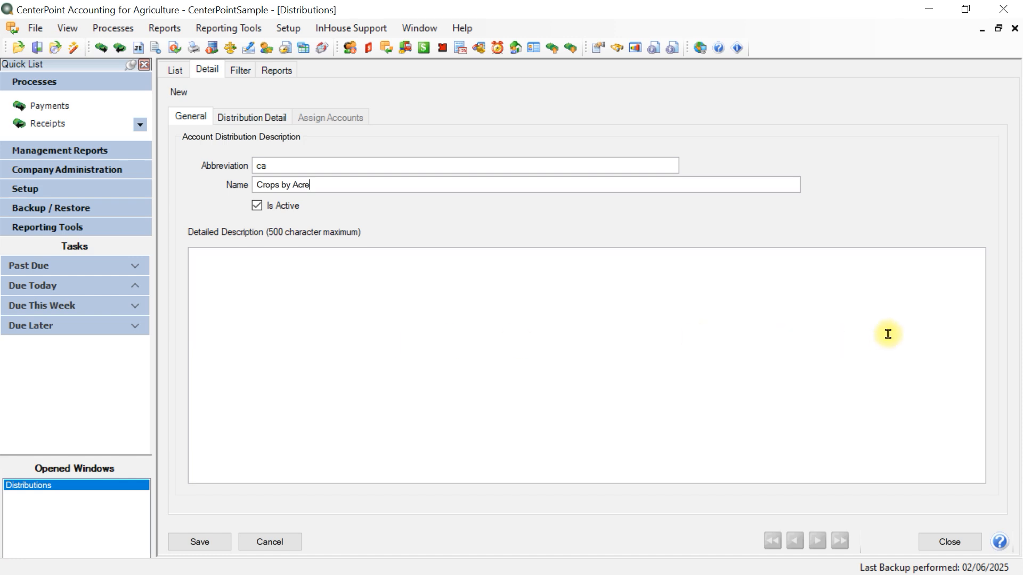
Step: Add a distribution detail named "Crops" to the Crops by Acre distribution and change its type to Per Acre
click(257, 121)
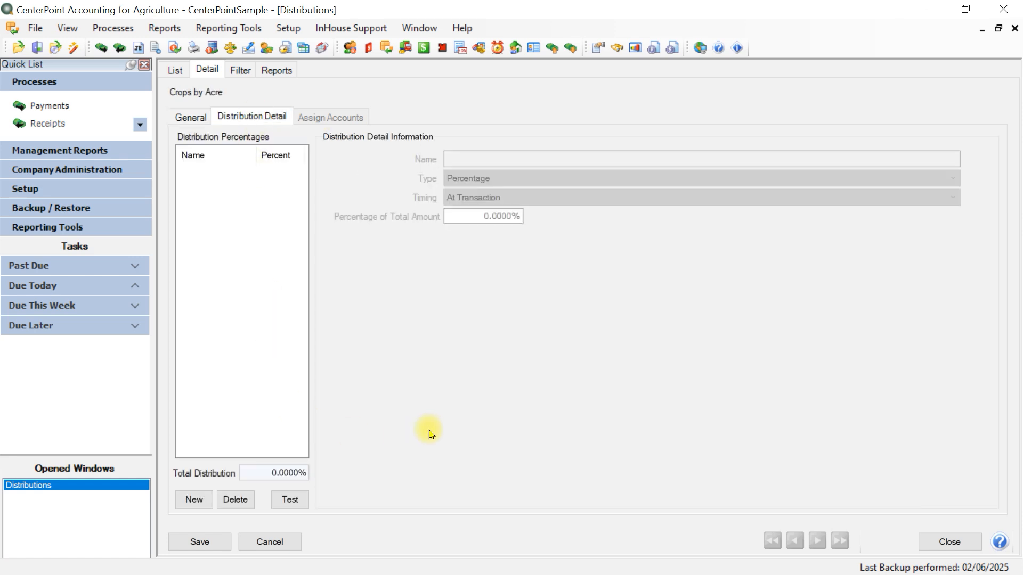
click(192, 500)
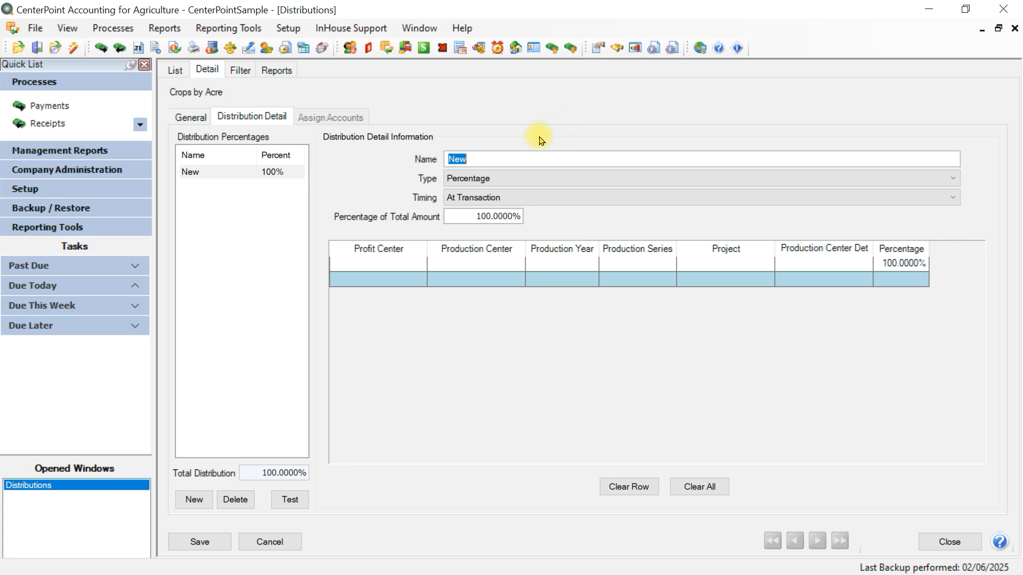
text(Crops)
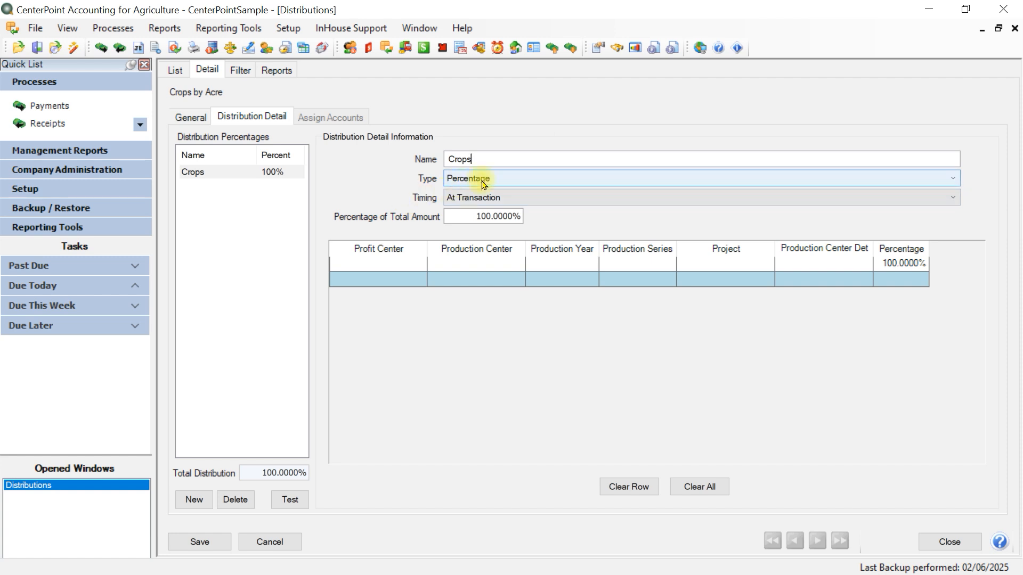
click(953, 181)
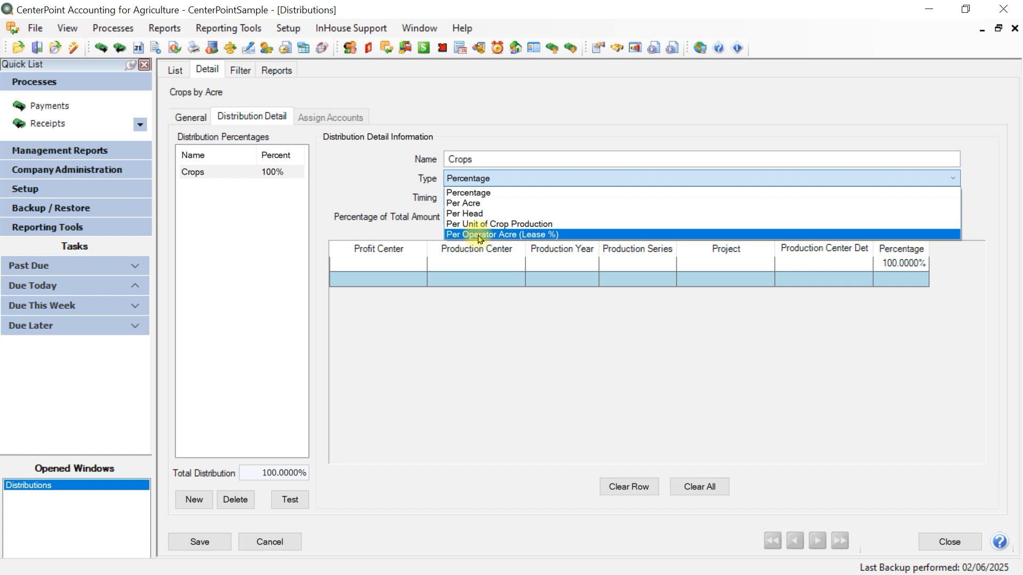
click(479, 208)
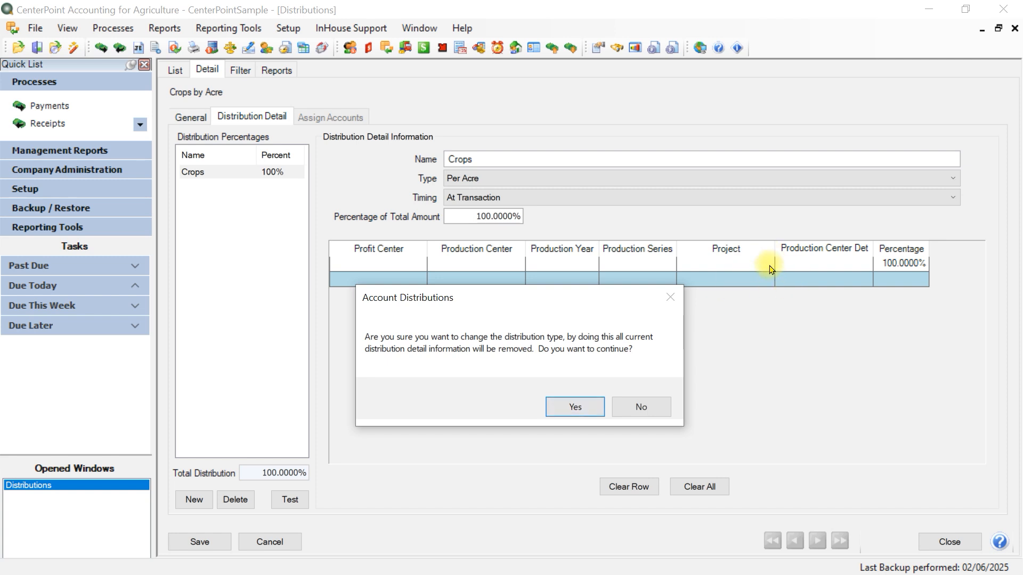
click(577, 408)
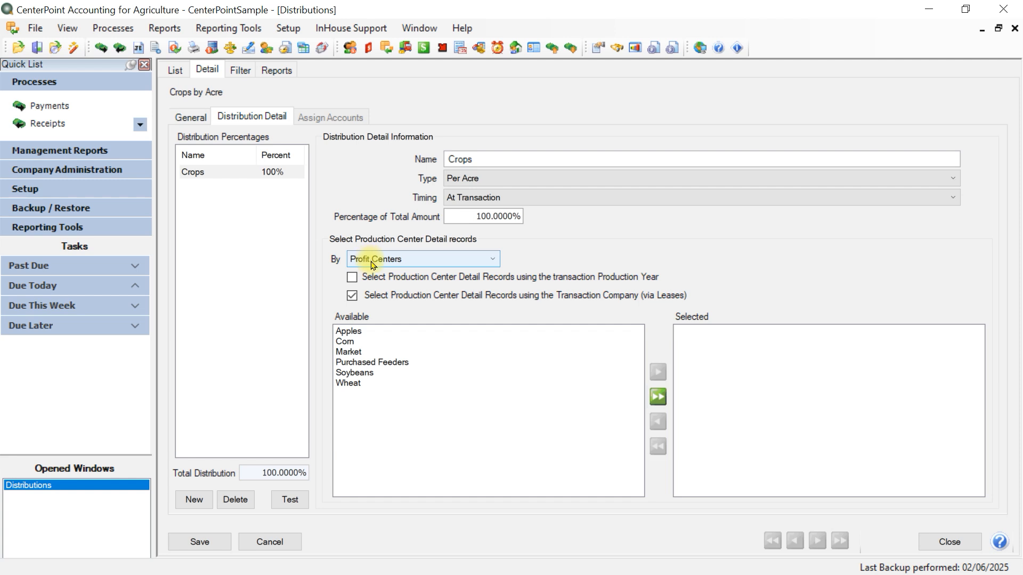
Step: Try choosing the production center detail records by Production Centers, and return to Profit Centers
click(446, 258)
click(407, 286)
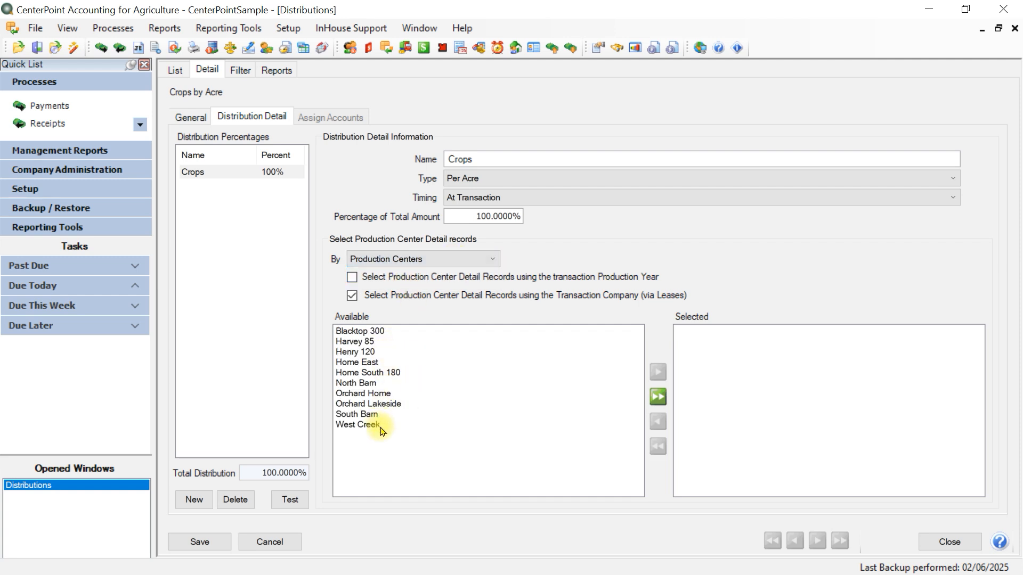
click(482, 258)
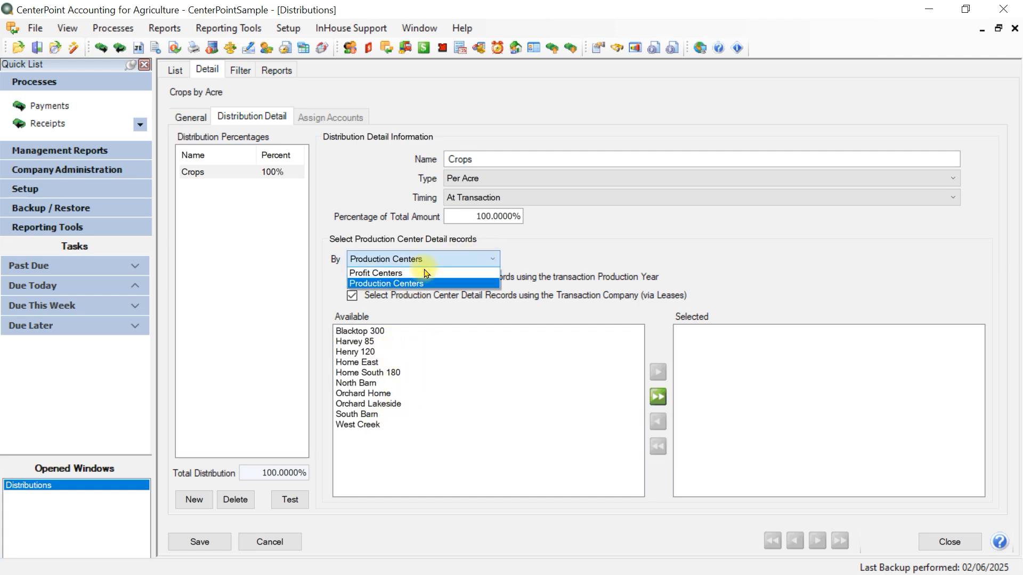
click(413, 273)
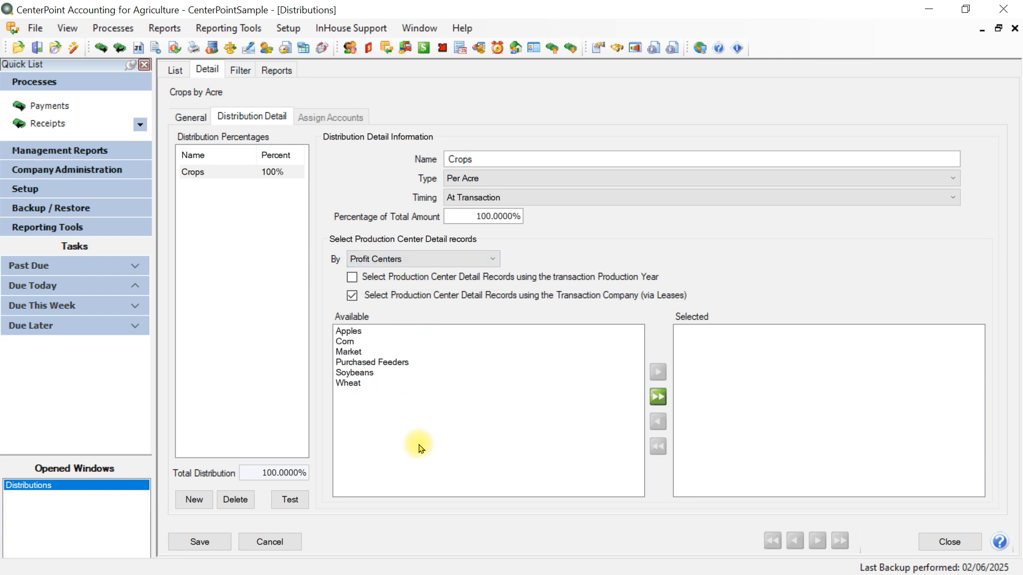
Step: Add the Corn, Soybeans and Wheat profit centers to the Crops detail's selected list
click(354, 384)
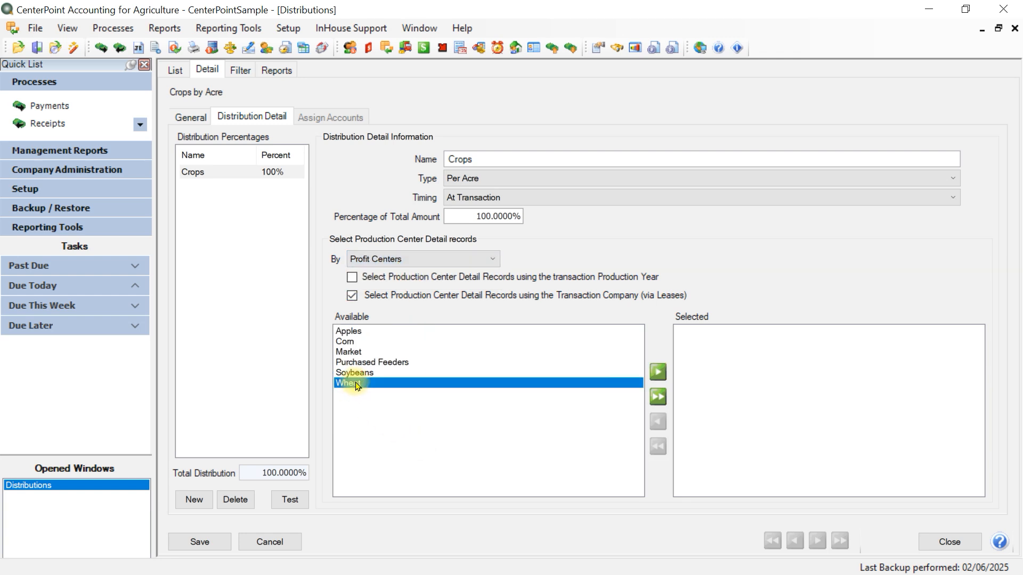
ctrl+click(346, 341)
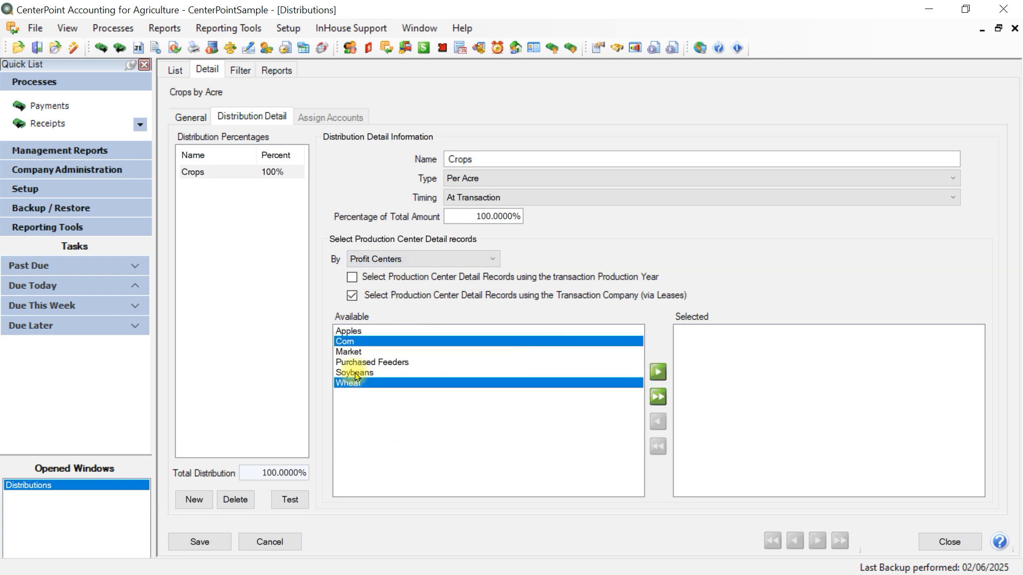
ctrl+click(357, 373)
click(658, 371)
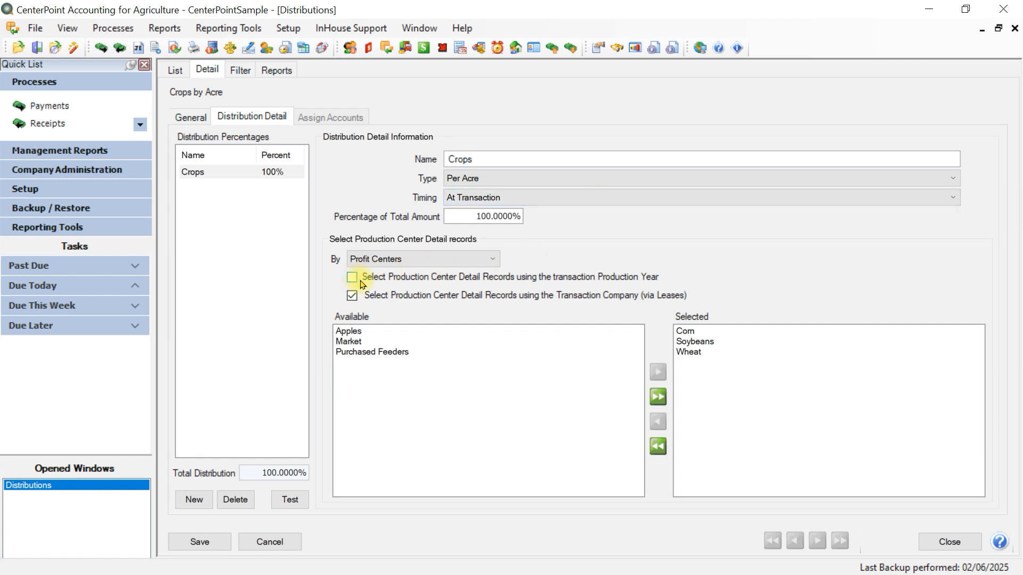
Step: Try the record selection options for transaction Production Year and Transaction Company (via Leases), restoring each one
click(478, 198)
click(478, 198)
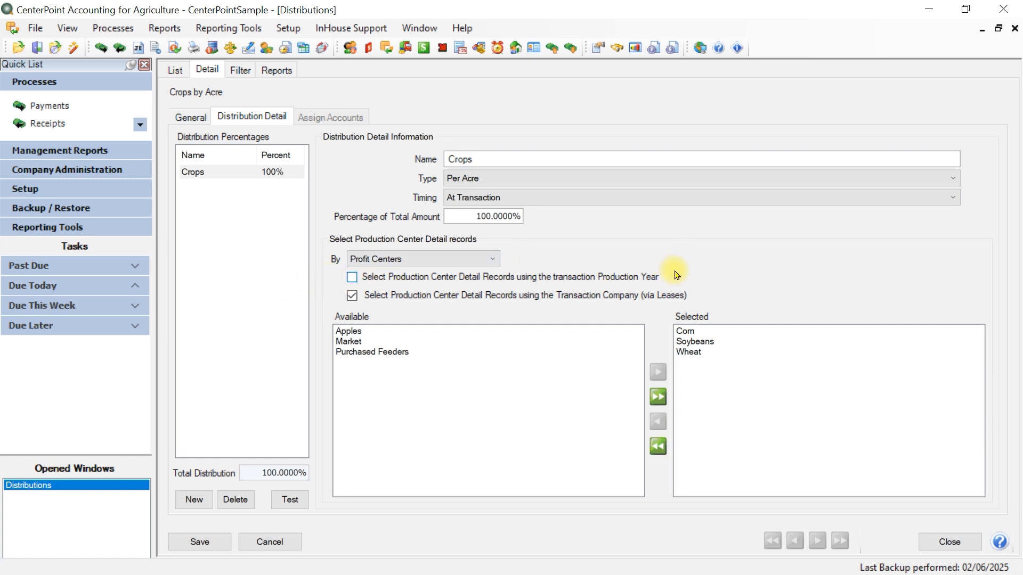
click(352, 277)
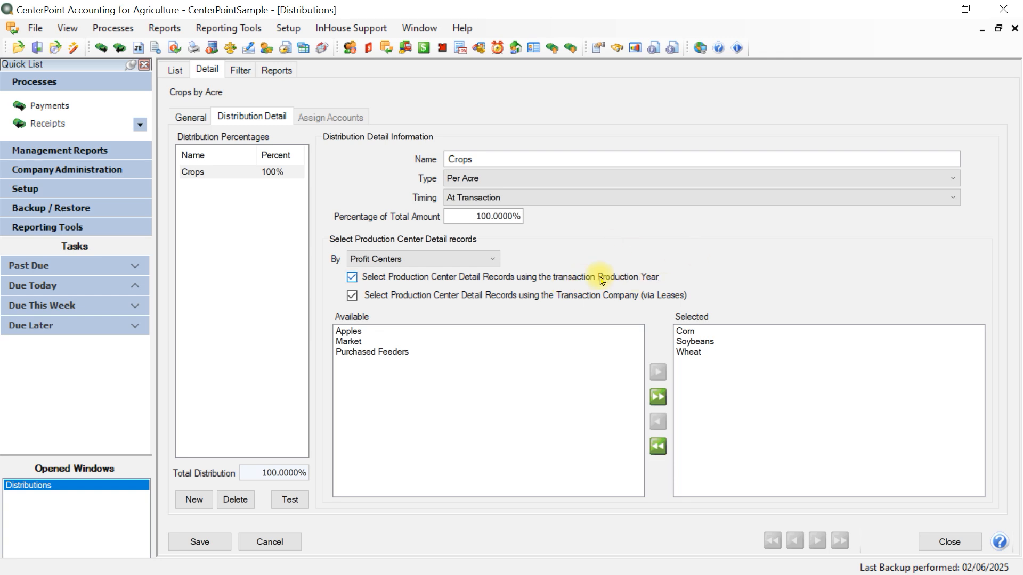
click(352, 278)
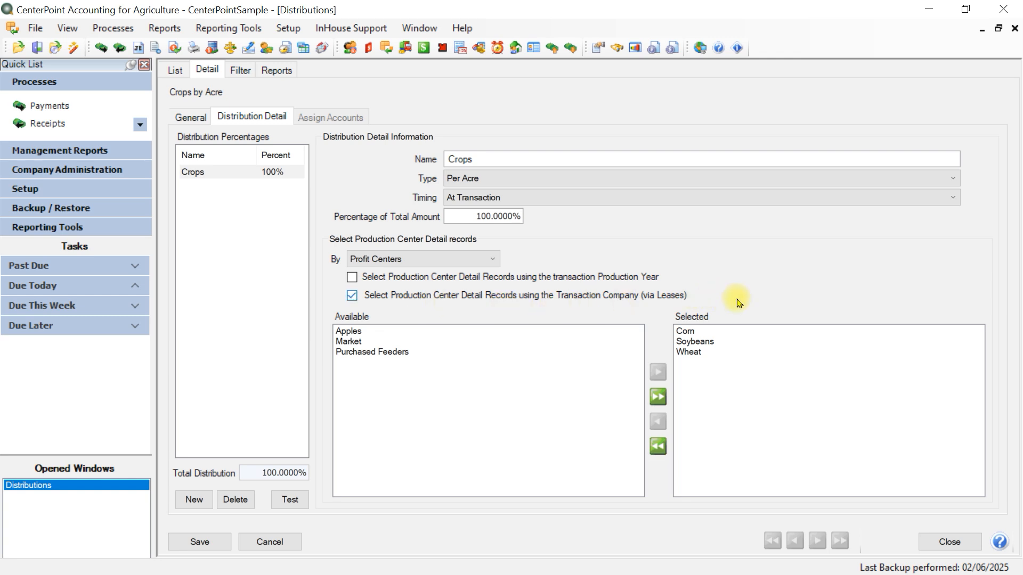
click(351, 296)
click(352, 296)
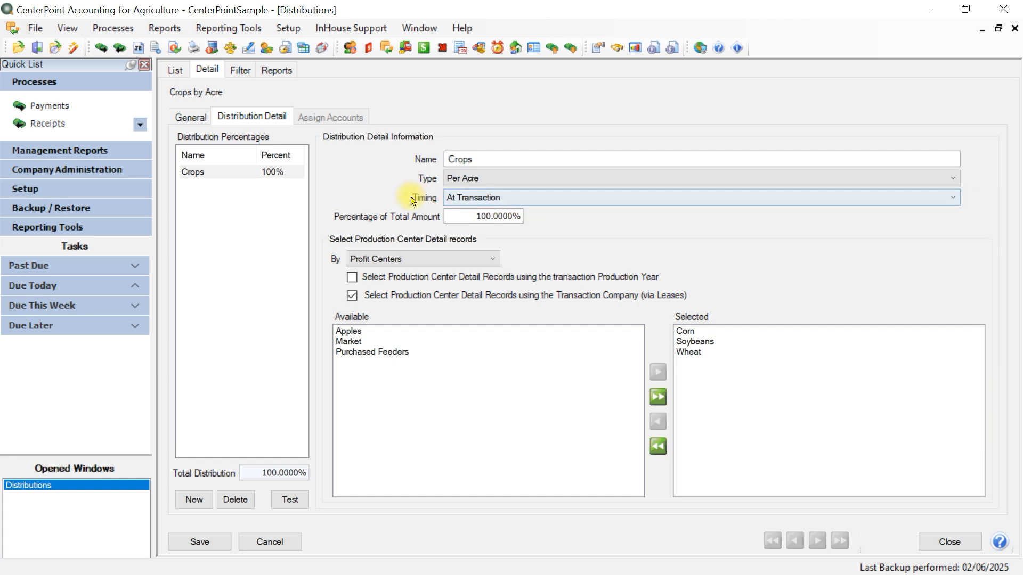
Step: Set the Crops detail's timing to "Later" and save the distribution
click(618, 199)
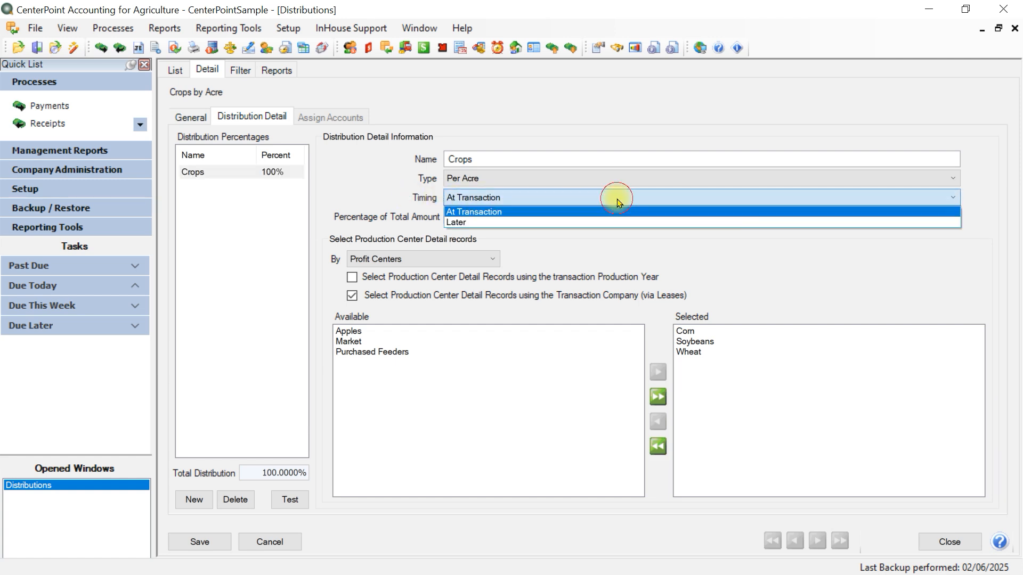
click(497, 223)
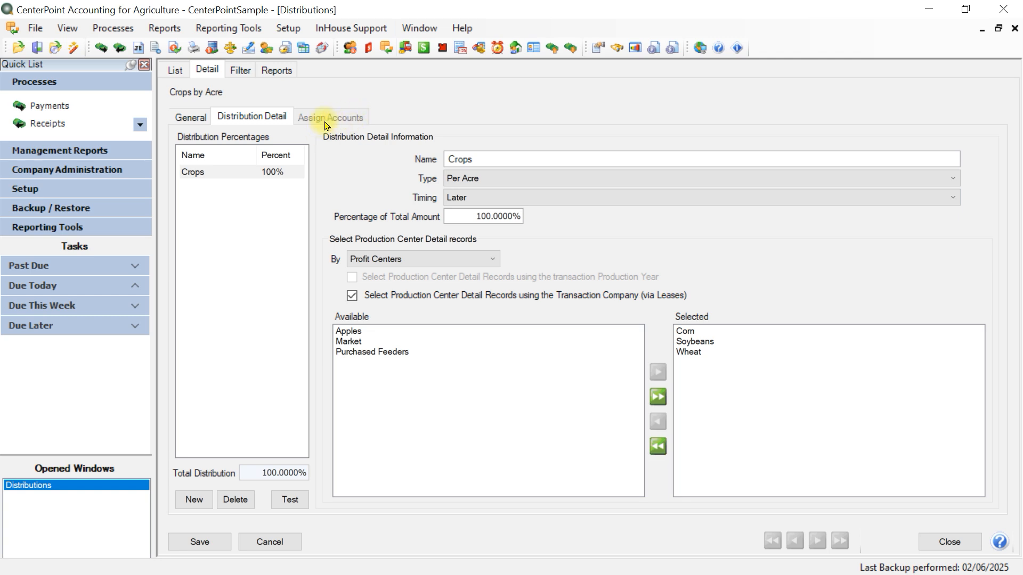
click(197, 543)
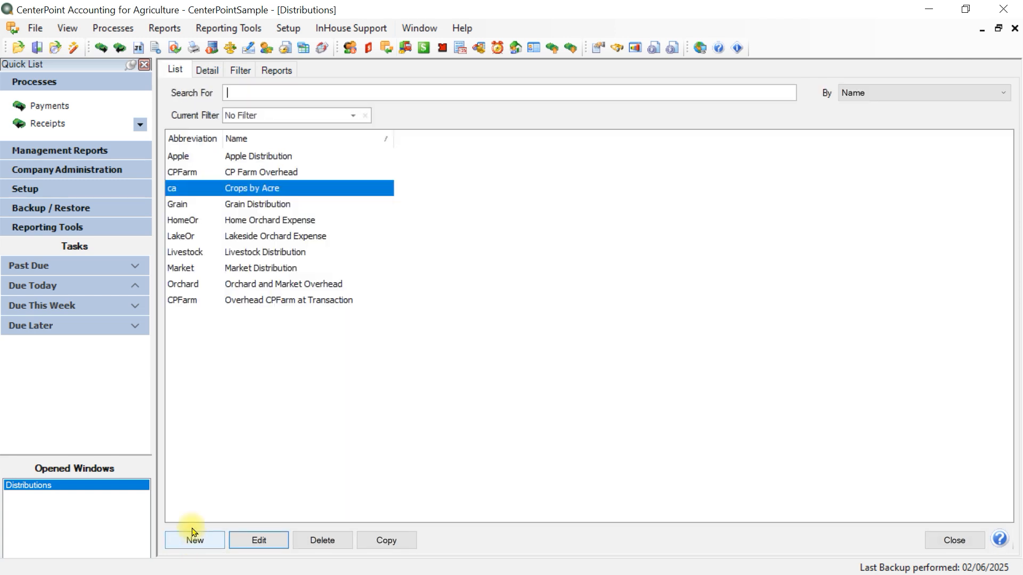
Step: Assign CenterPoint Farm's Repair Expense - Equipment account to the Crops by Acre distribution, then save and close it
double_click(284, 191)
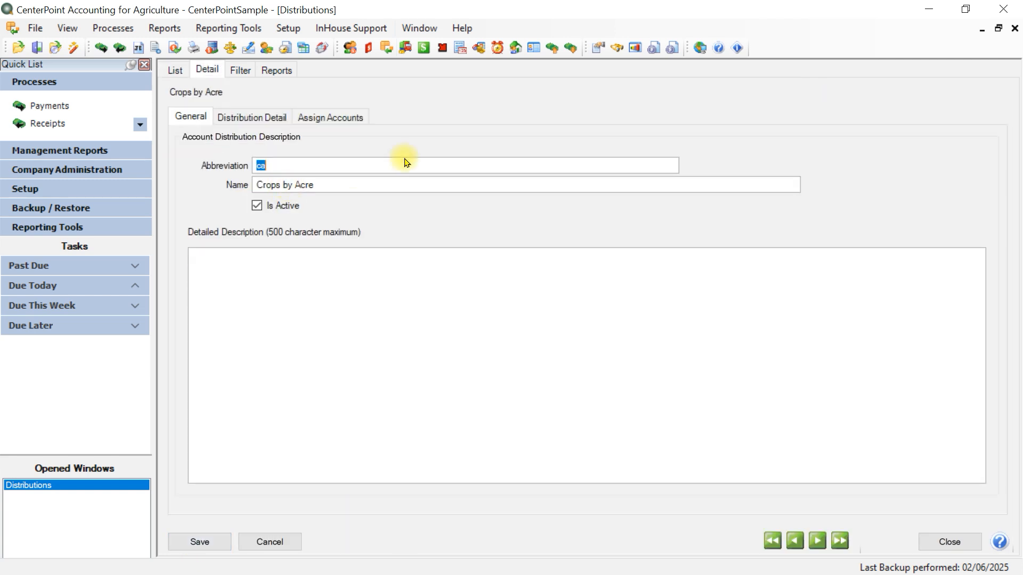
click(335, 118)
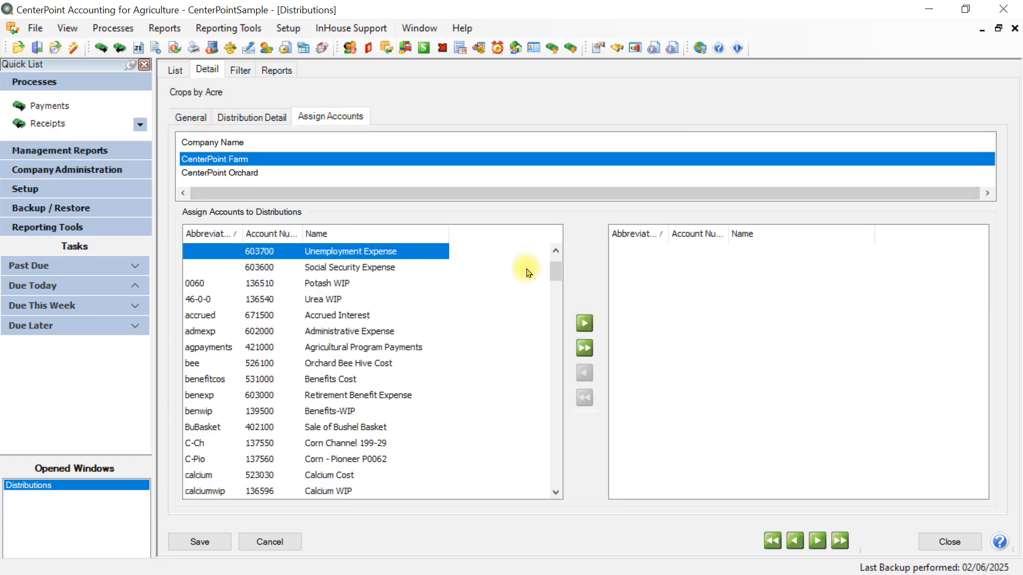
drag(552, 272, 561, 447)
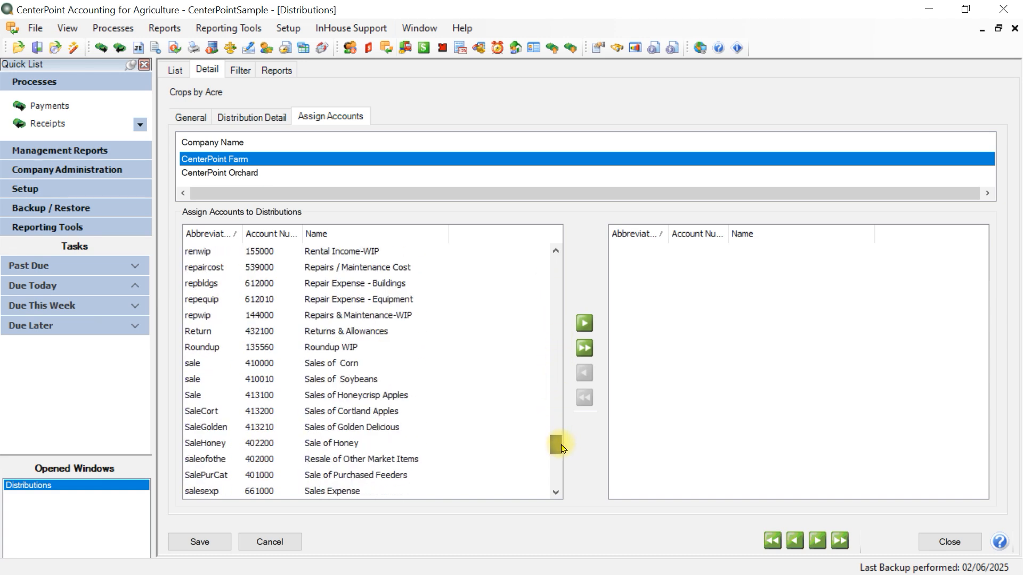
click(362, 302)
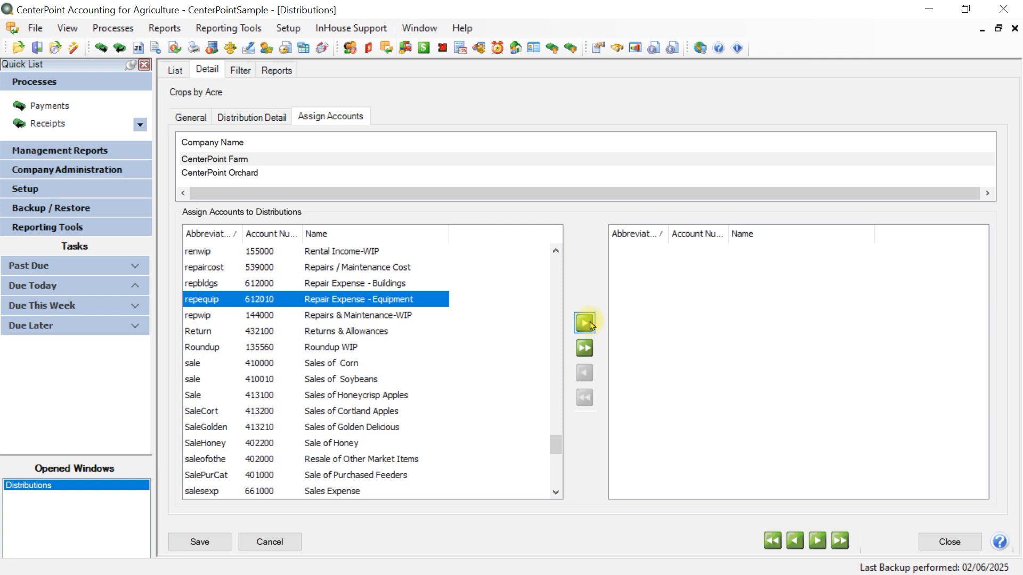
click(584, 323)
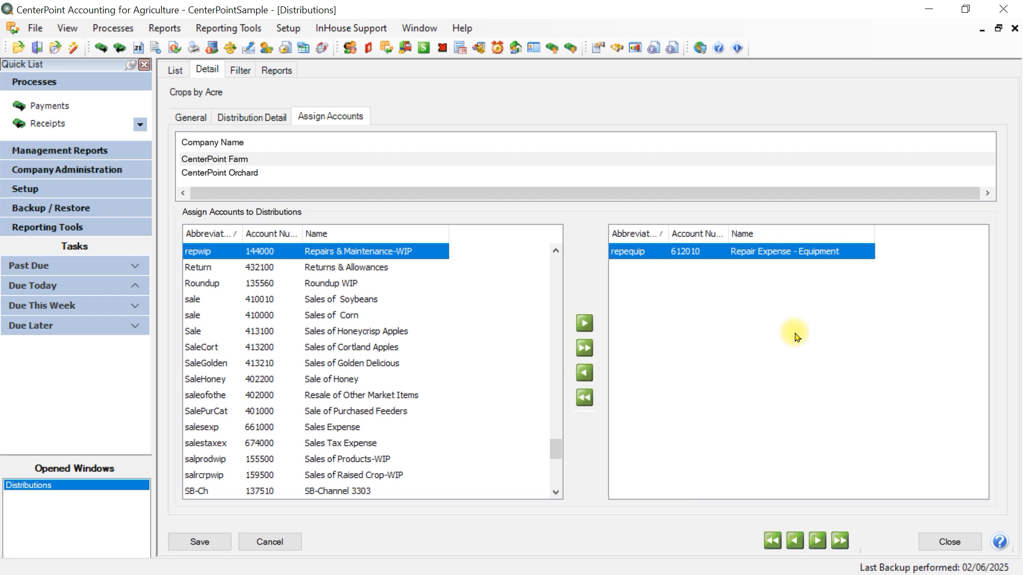
click(200, 542)
click(951, 541)
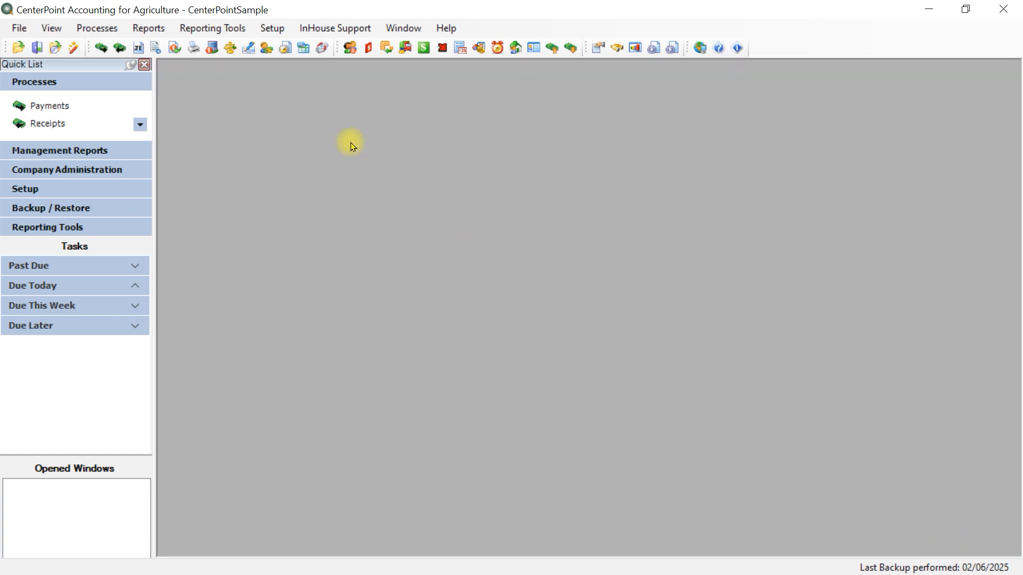
Step: Start a payment to RW Repairs dated 01/15/2025 for $1,000.00
click(44, 111)
click(345, 123)
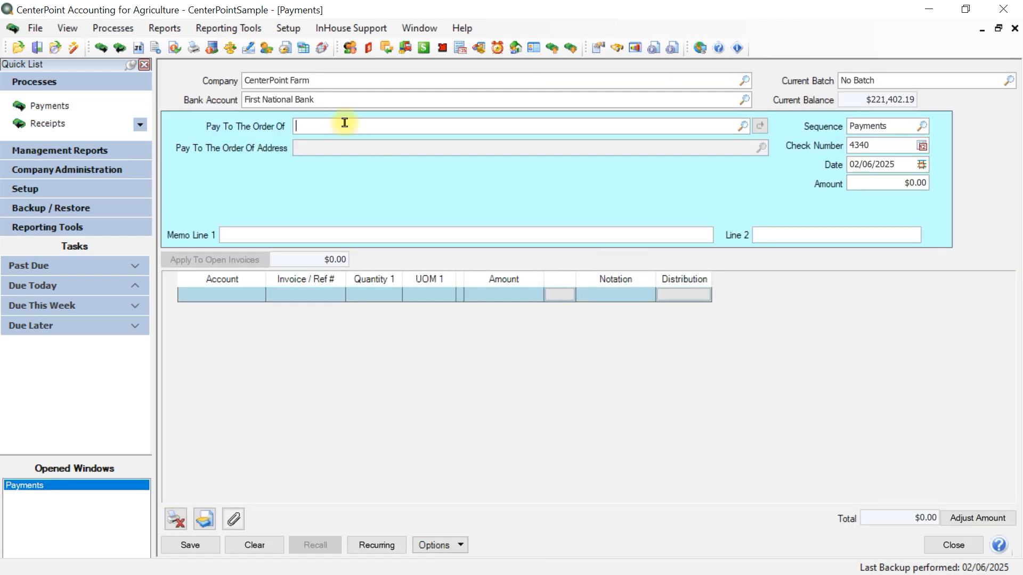
text(repa)
key(Tab)
key(Tab)
key(Tab)
key(Tab)
key(Tab)
text(01/15)
key(Tab)
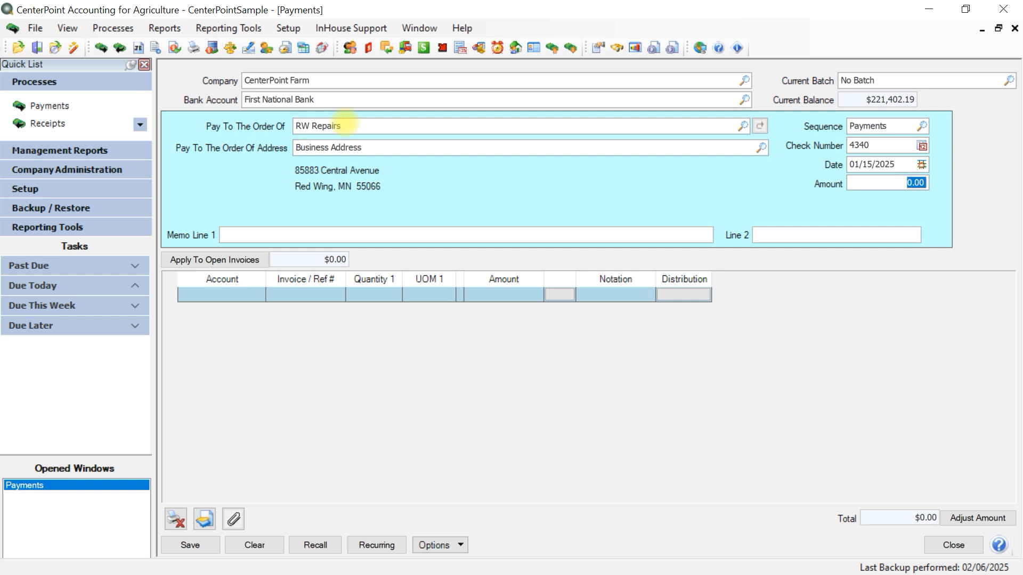
text(1000)
key(Tab)
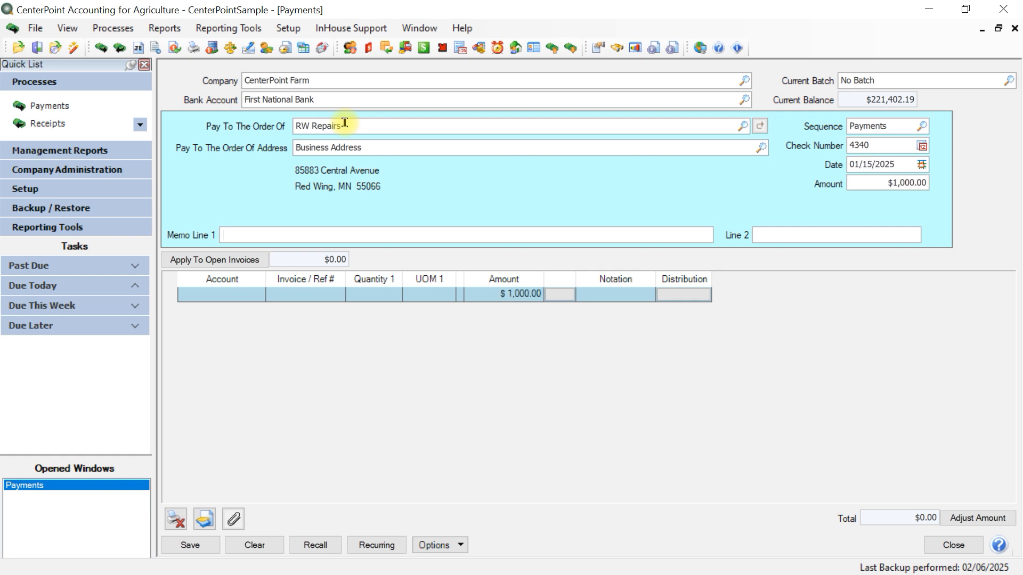
Step: Assign the Repair Expense - Equipment account to the payment's first detail line
click(186, 298)
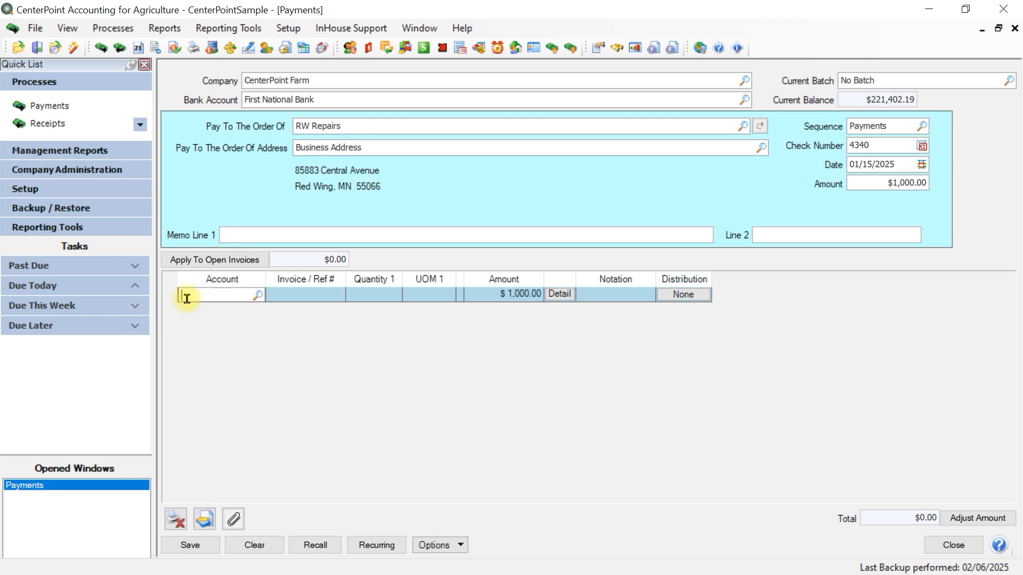
text(rep)
key(Tab)
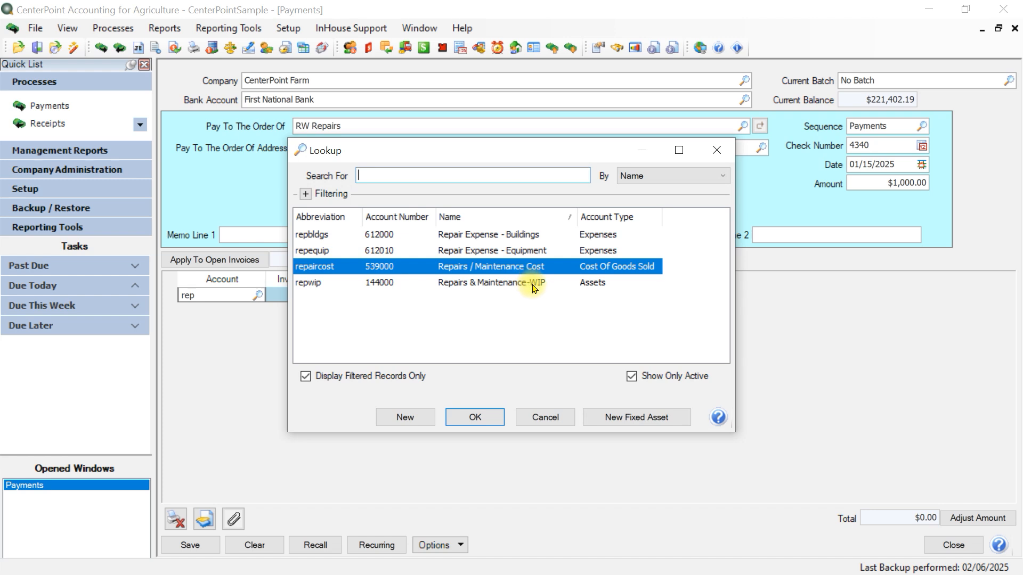
click(504, 251)
click(459, 420)
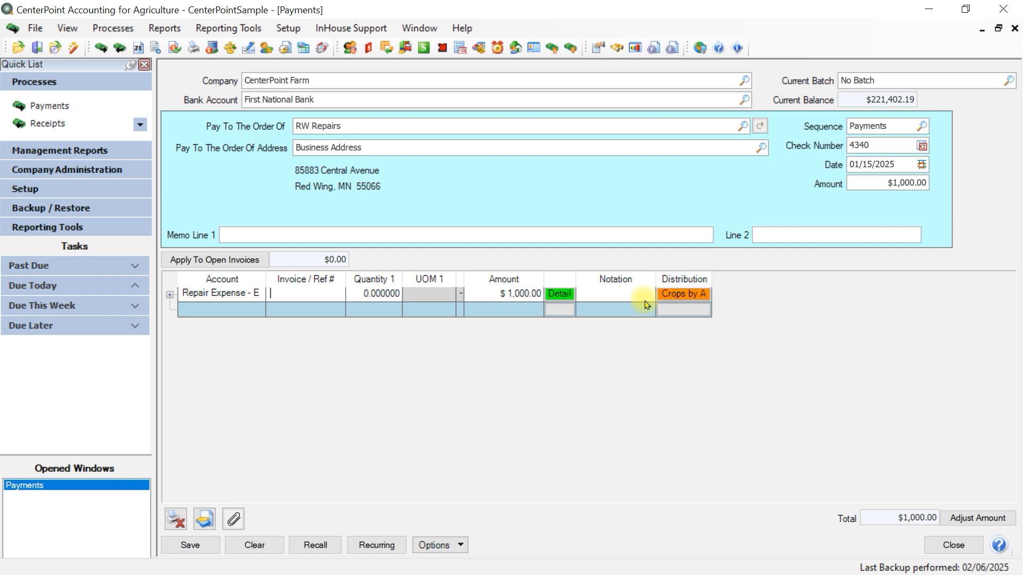
Step: Review the detail information of the payment's Repair Expense - Equipment line
click(661, 311)
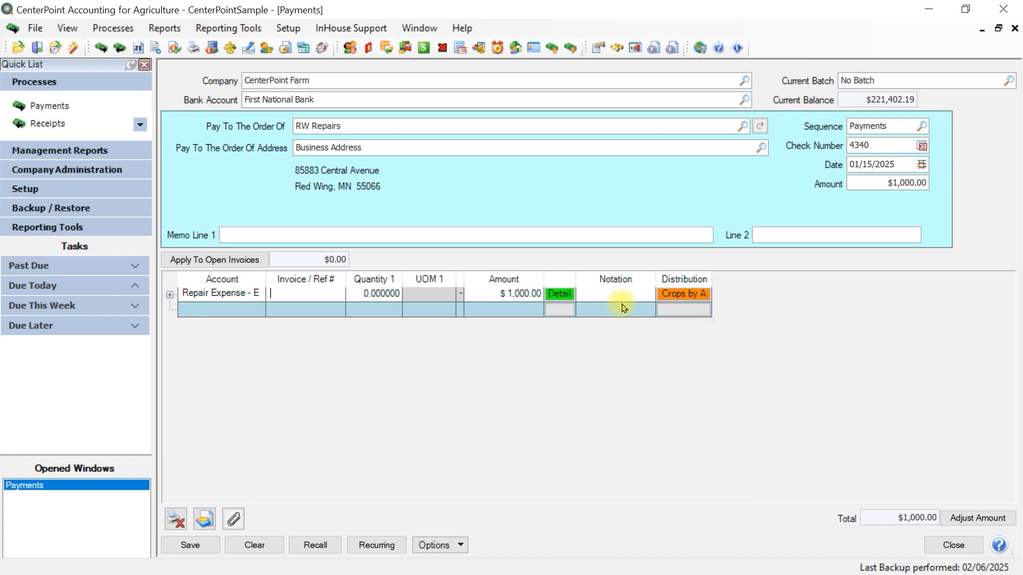
click(561, 294)
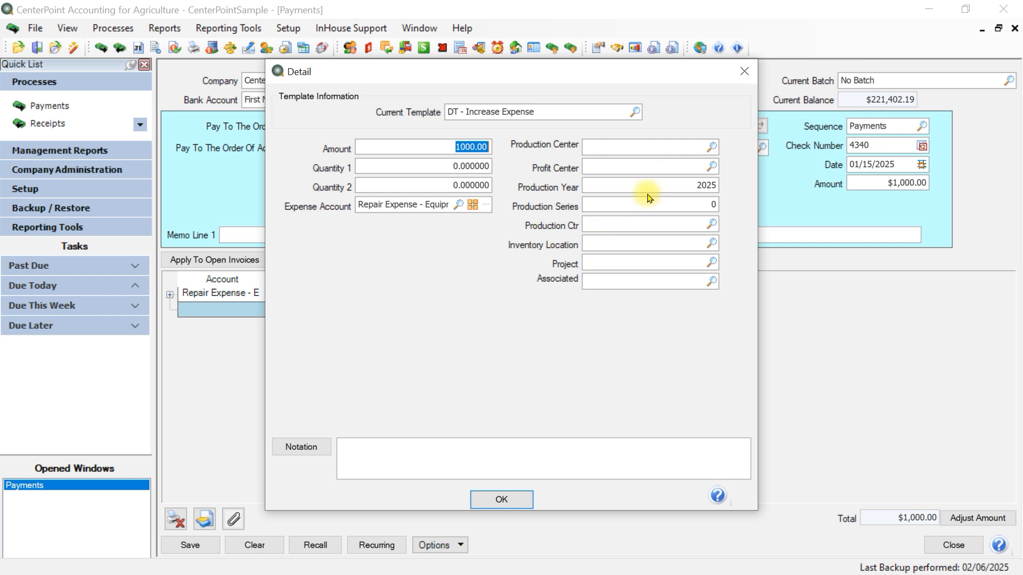
click(526, 505)
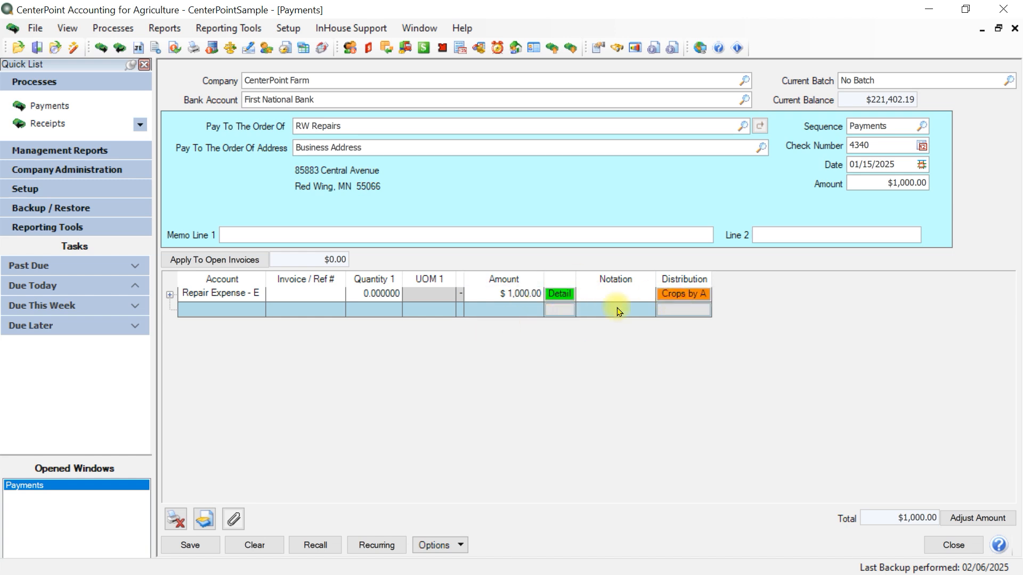
Step: Turn the payment line's distribution off and back on, and reselect Crops by Acre as its distribution
click(687, 296)
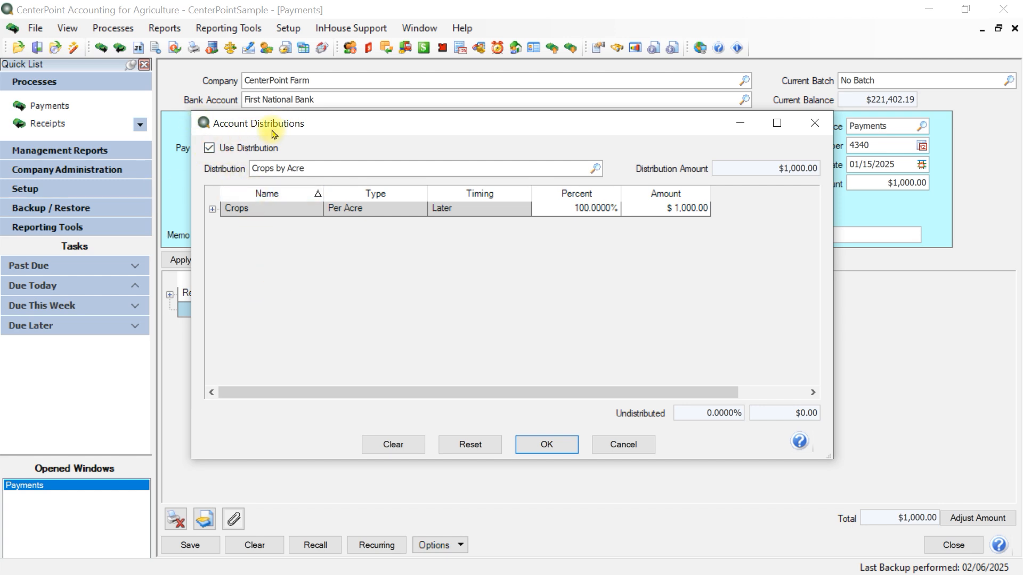
click(208, 149)
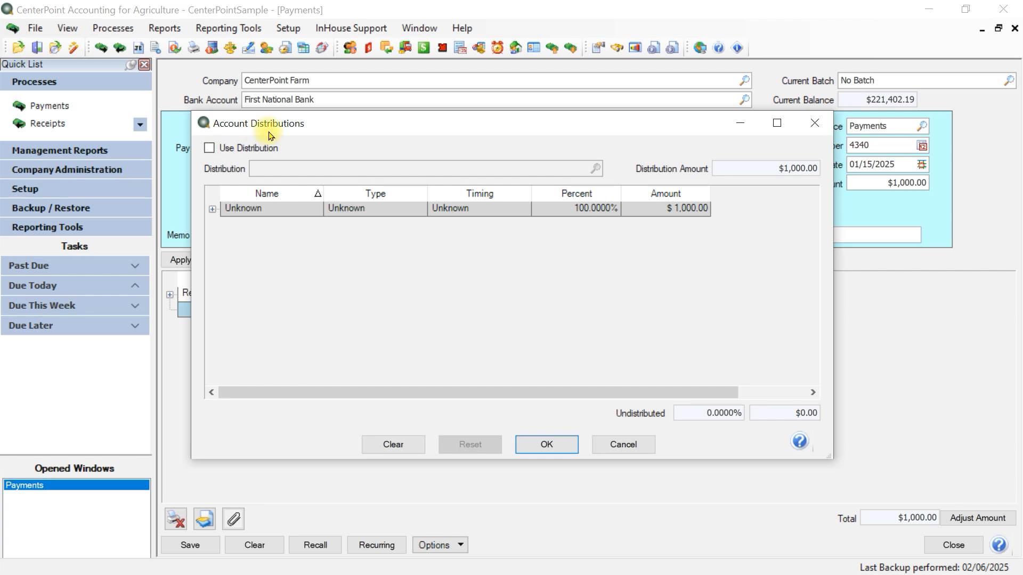
click(209, 149)
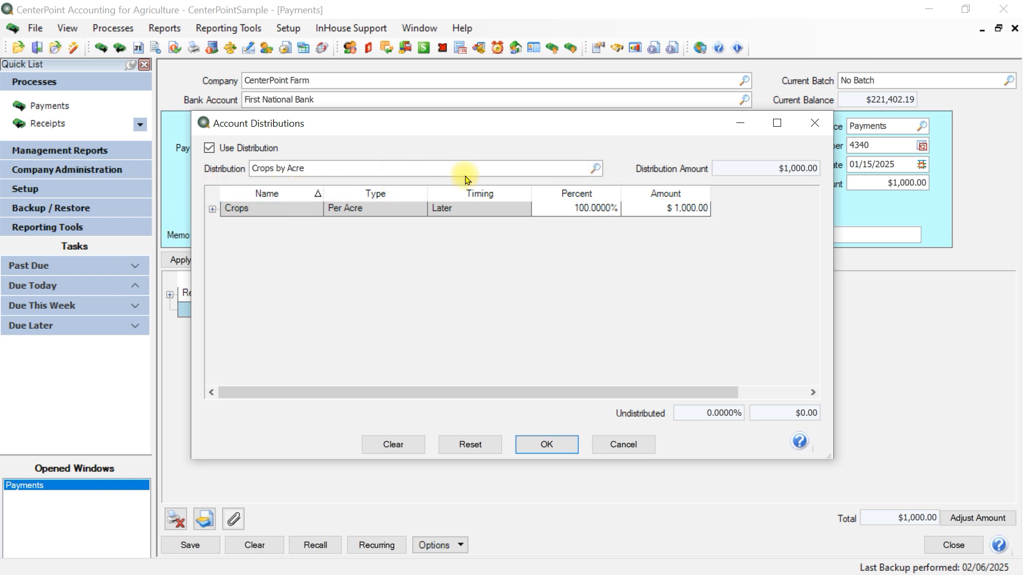
click(596, 169)
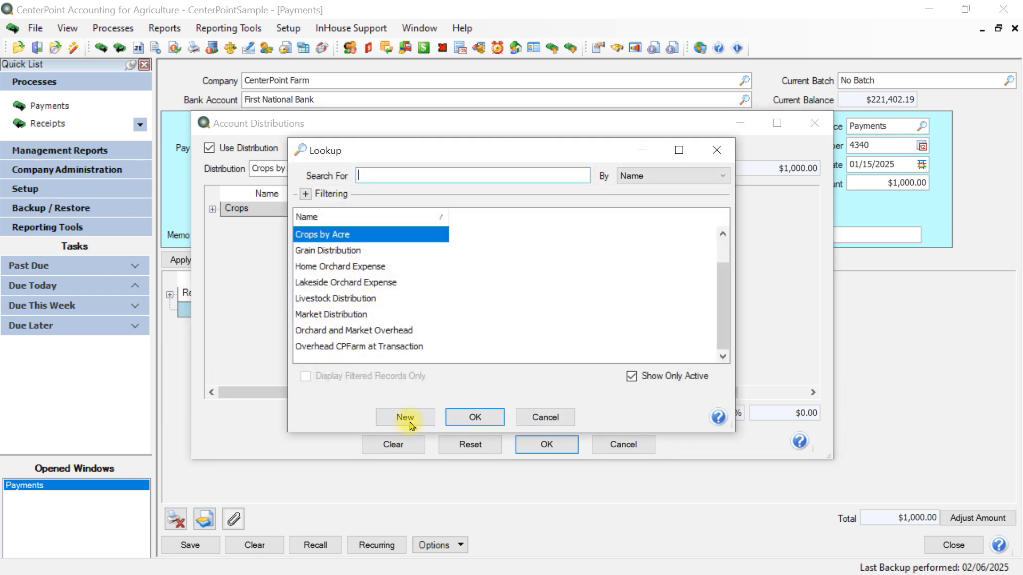
click(492, 417)
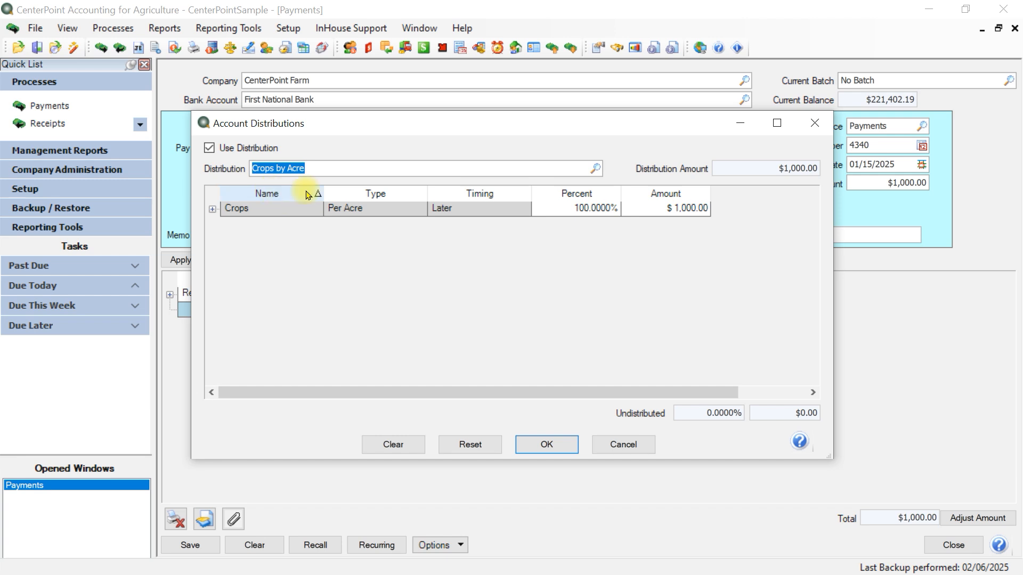
Step: Examine the profit and production center breakdown under the Crops row, and accept the account distribution
click(212, 211)
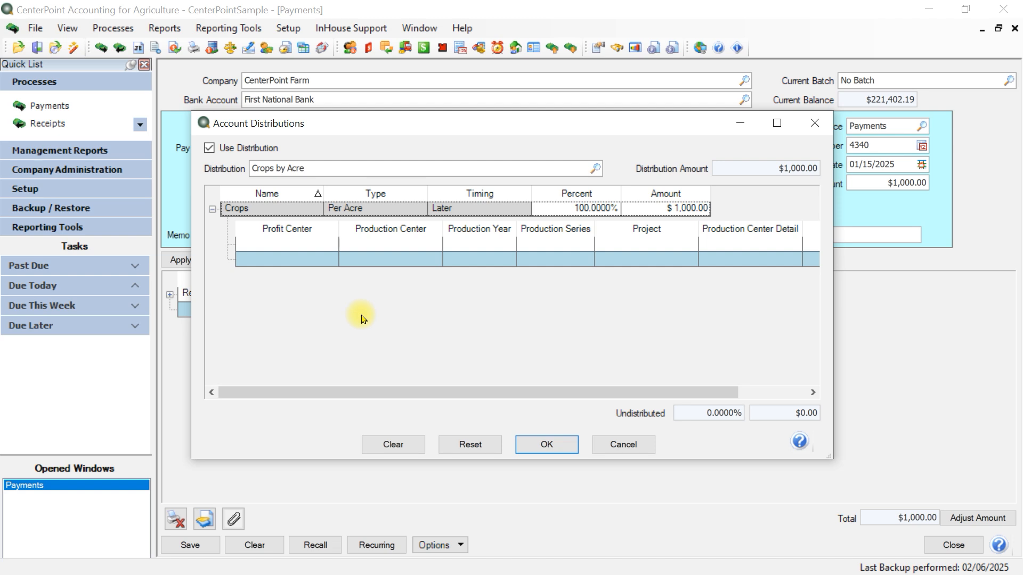
drag(358, 400, 447, 393)
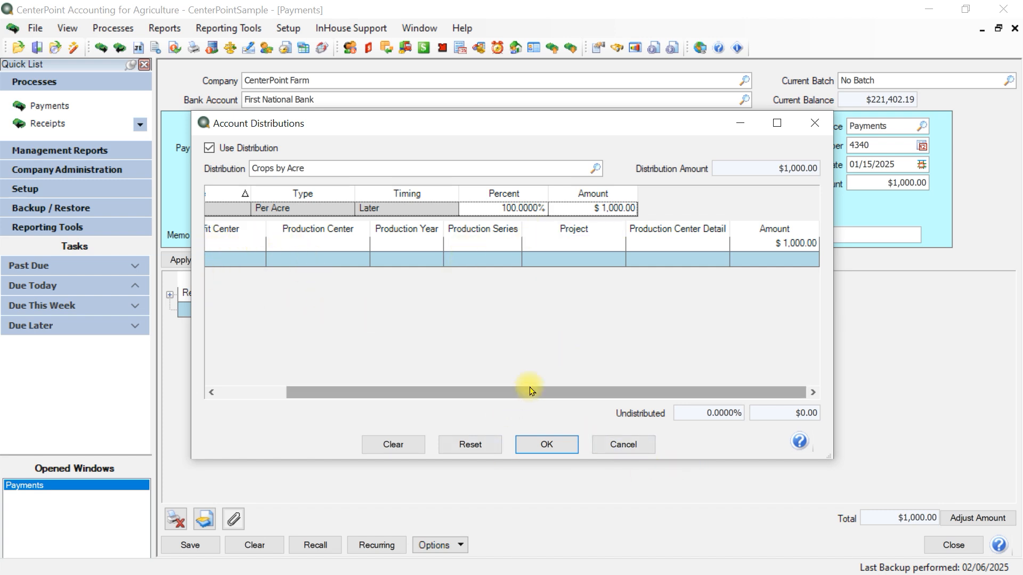
click(544, 446)
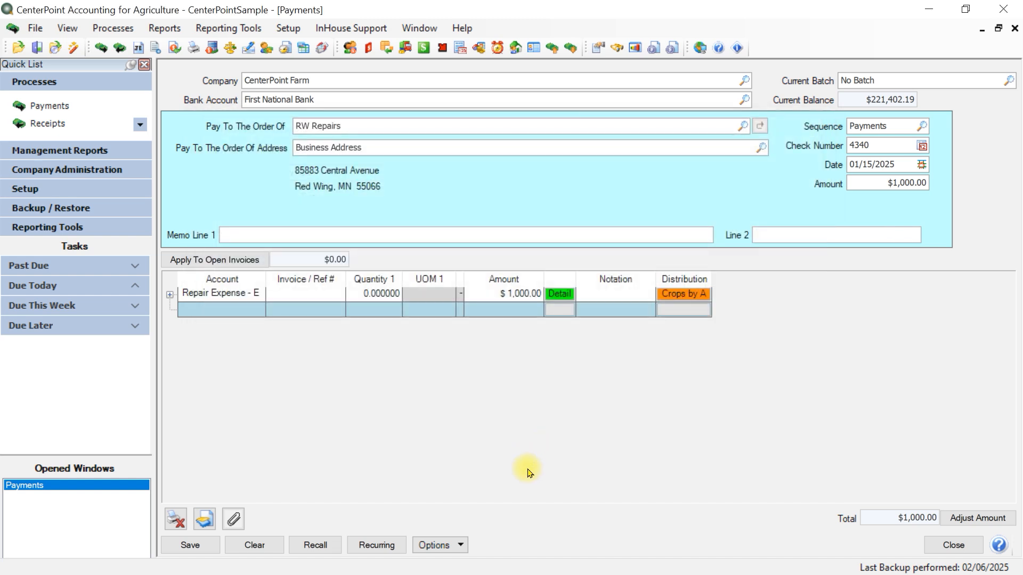
Step: Save the RW Repairs payment and close the payment entry window
click(190, 546)
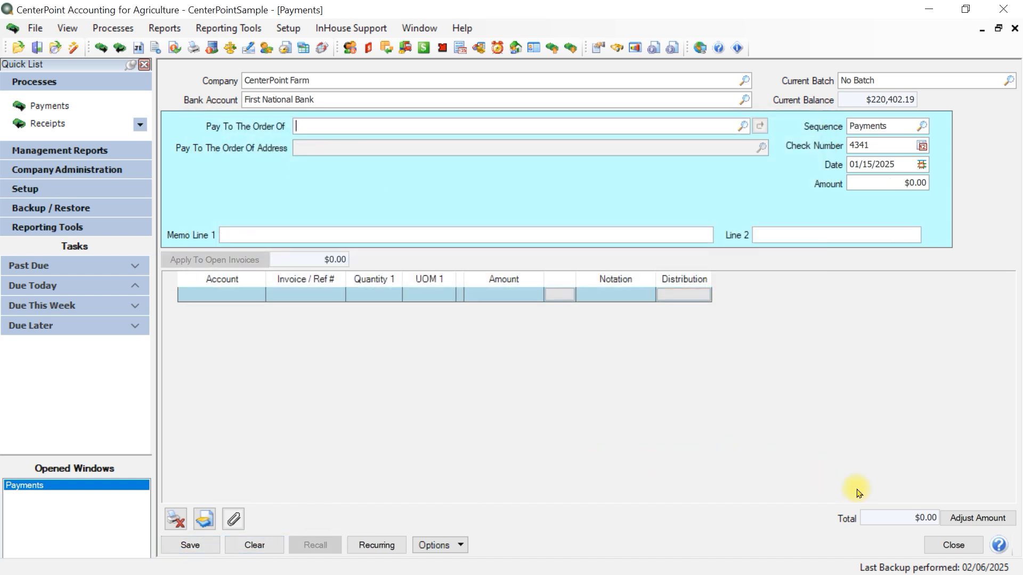
click(942, 545)
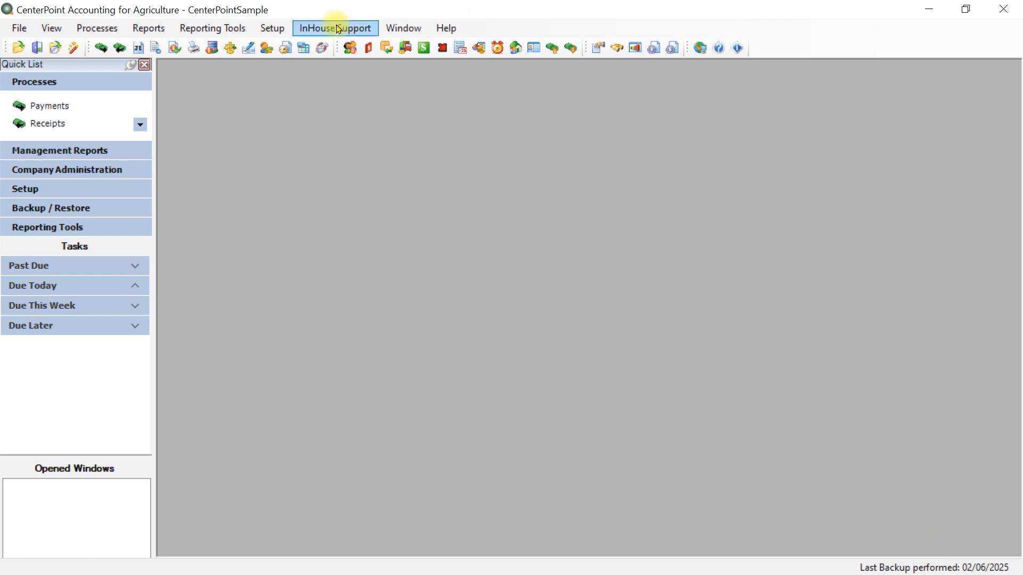
Step: Set CenterPoint Farm's distribution frequency to Monthly in the company's additional details, then save and close the company setup
click(265, 33)
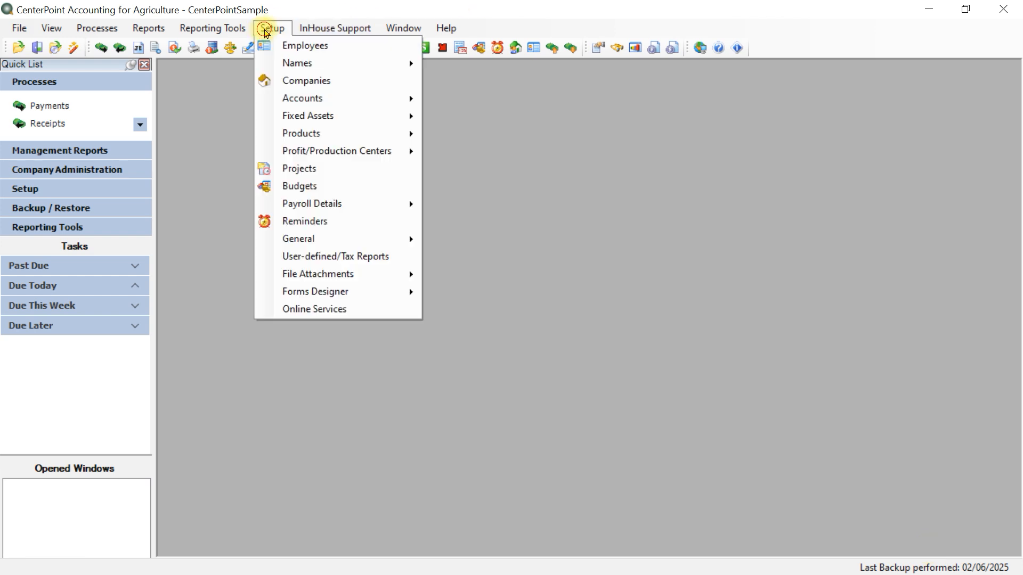
click(288, 82)
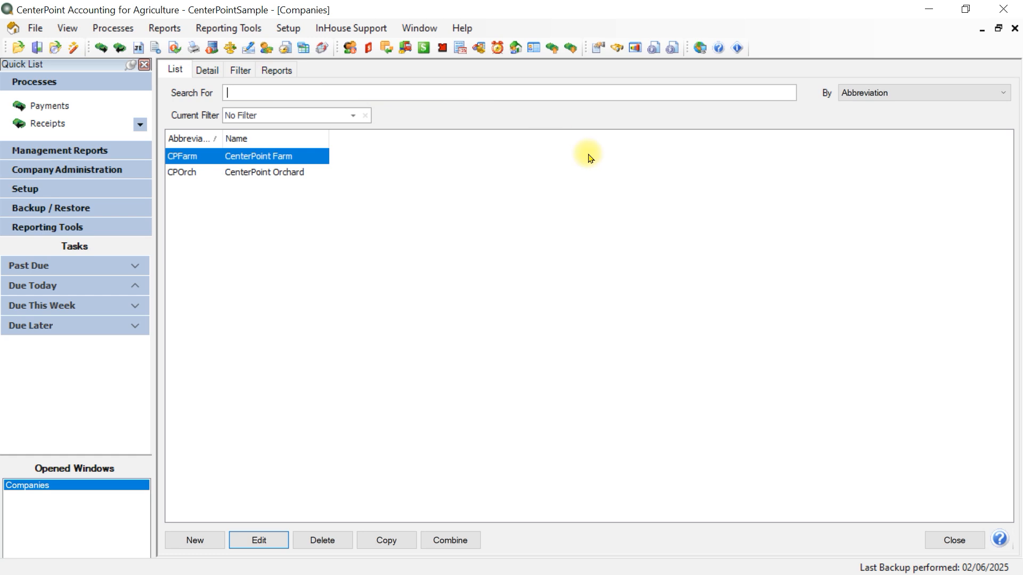
click(259, 540)
click(252, 118)
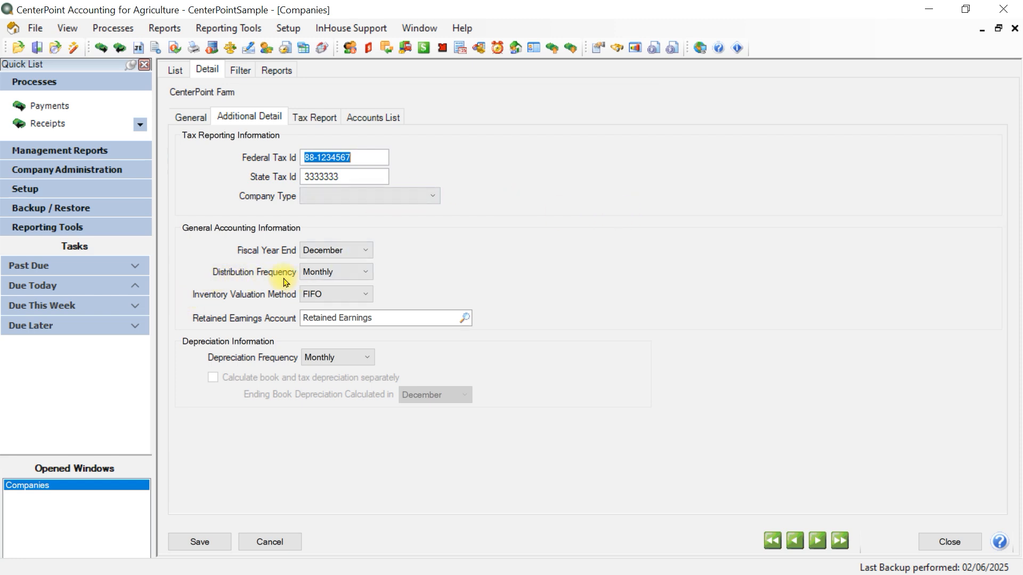
click(368, 275)
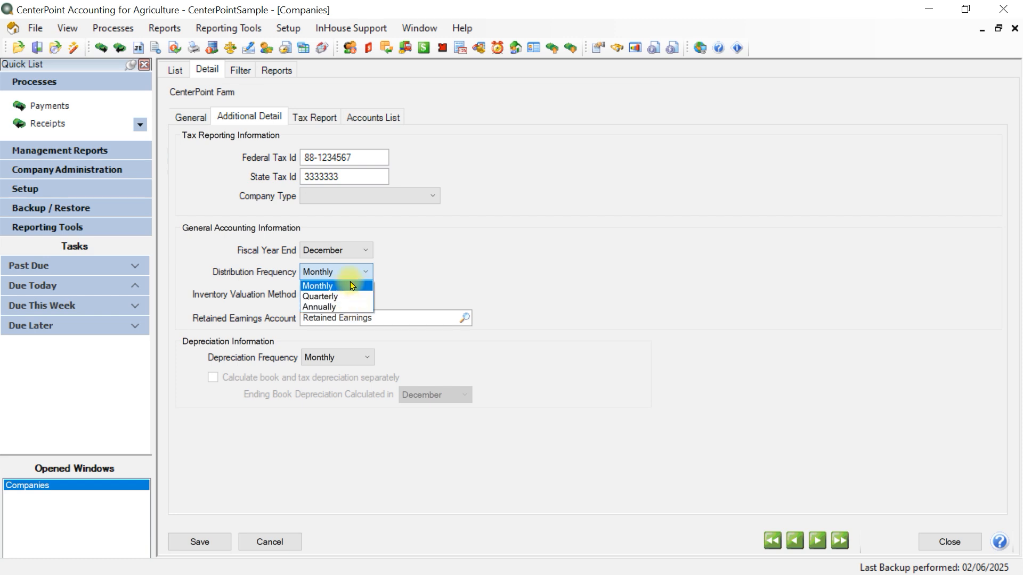
click(351, 286)
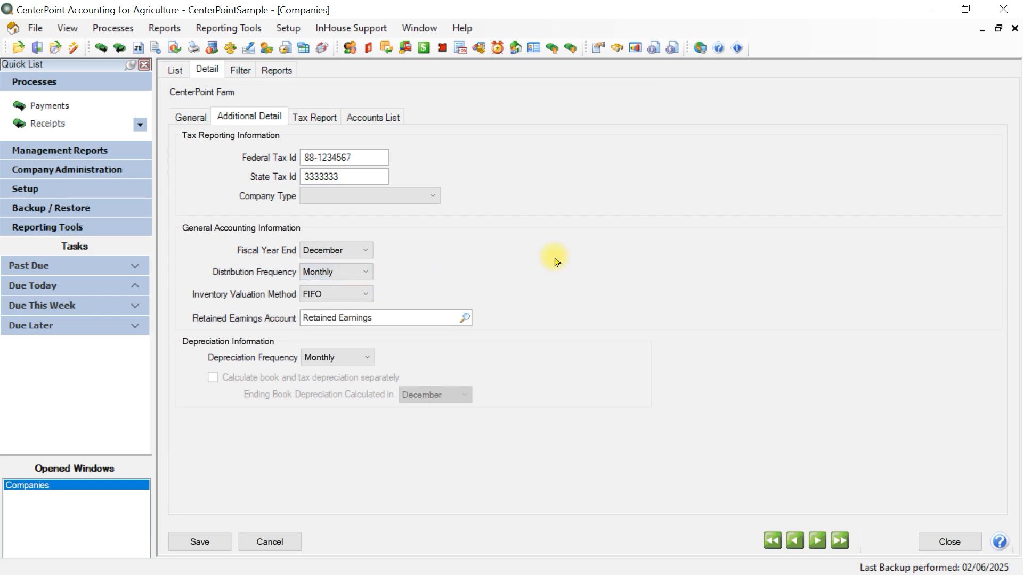
click(191, 544)
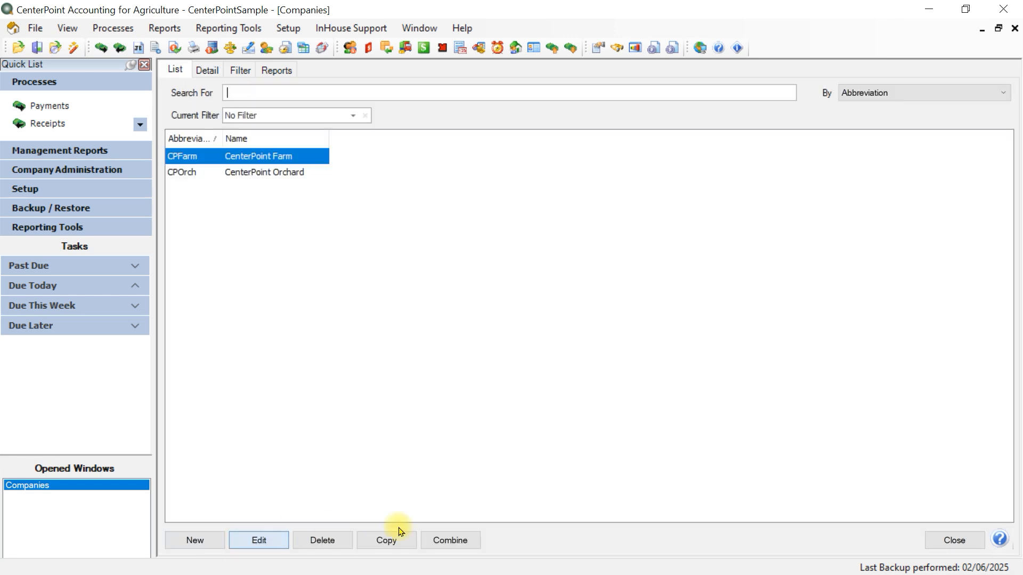
click(953, 540)
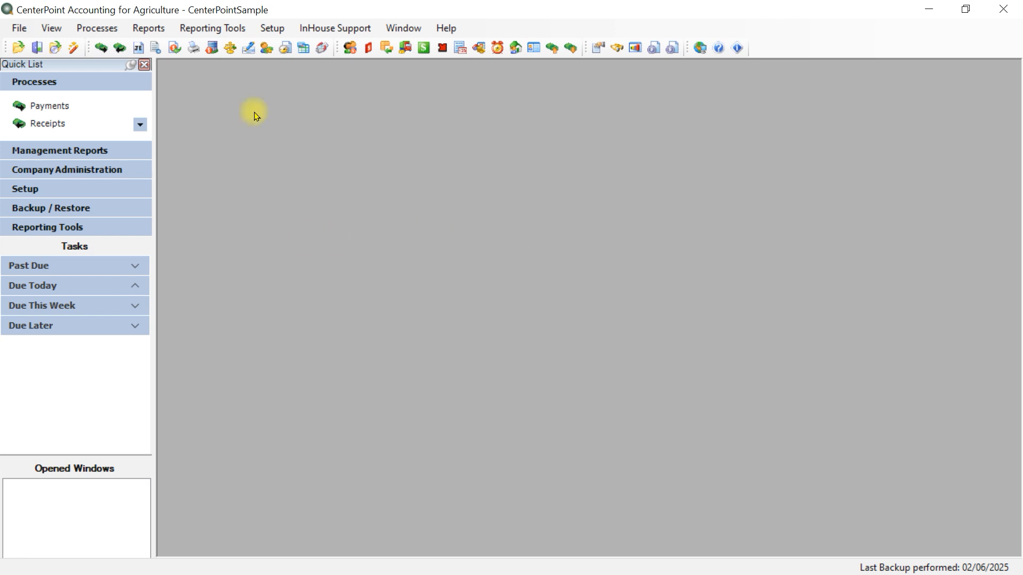
Step: Open the crop production center details and review the settings of 24-Corn-Blacktop 300
click(274, 30)
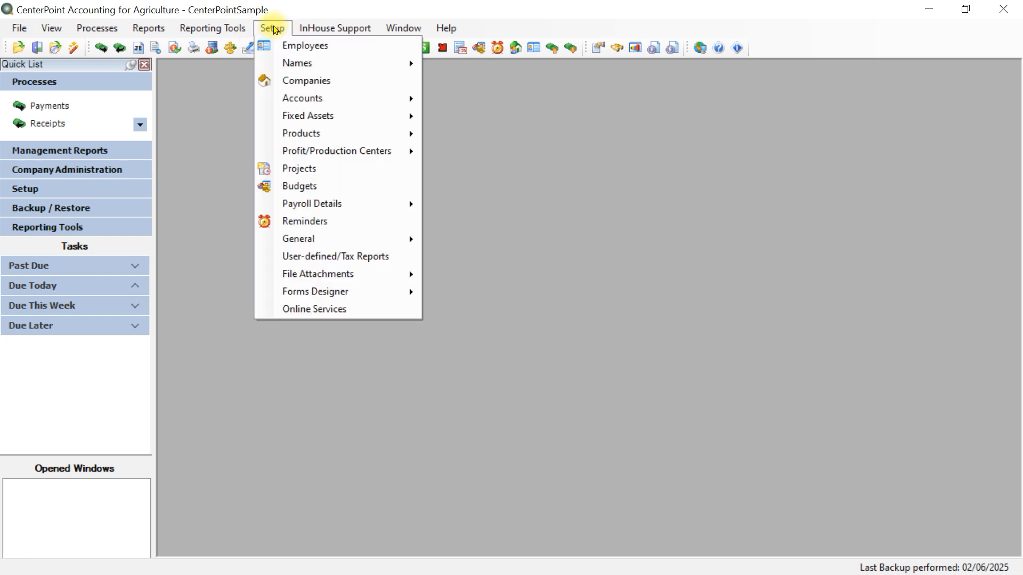
mouse_move(308, 155)
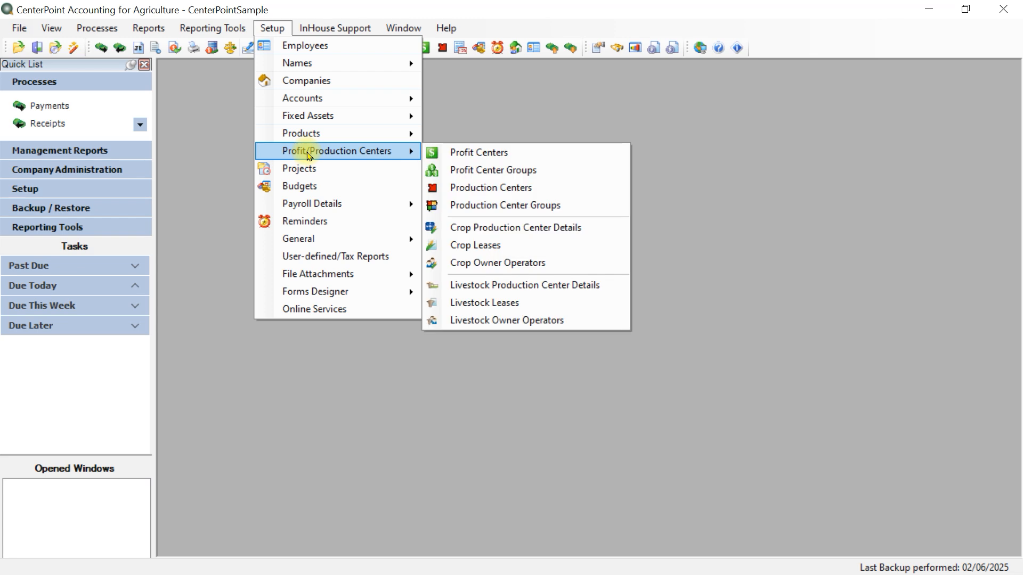
click(506, 228)
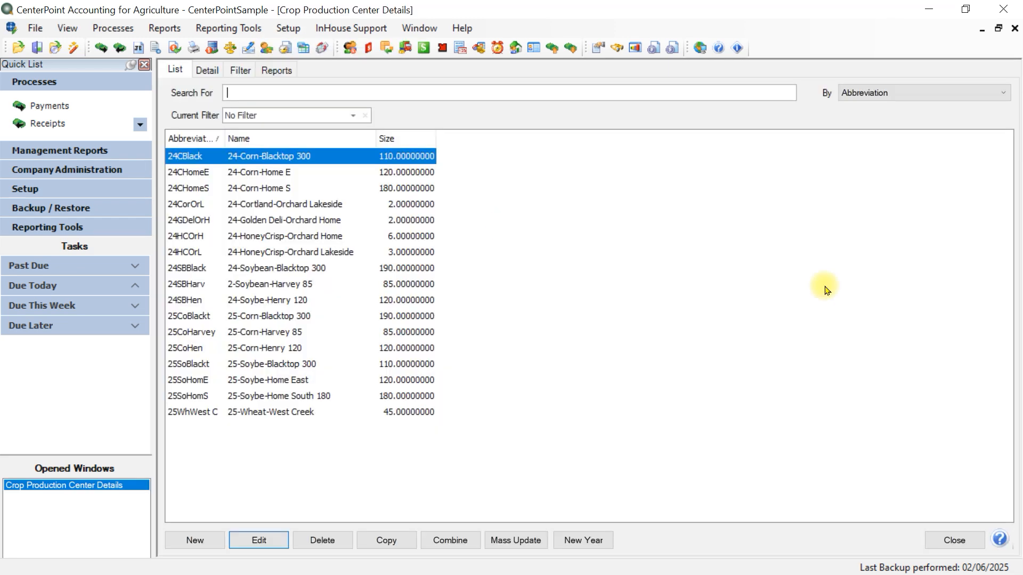
double_click(214, 155)
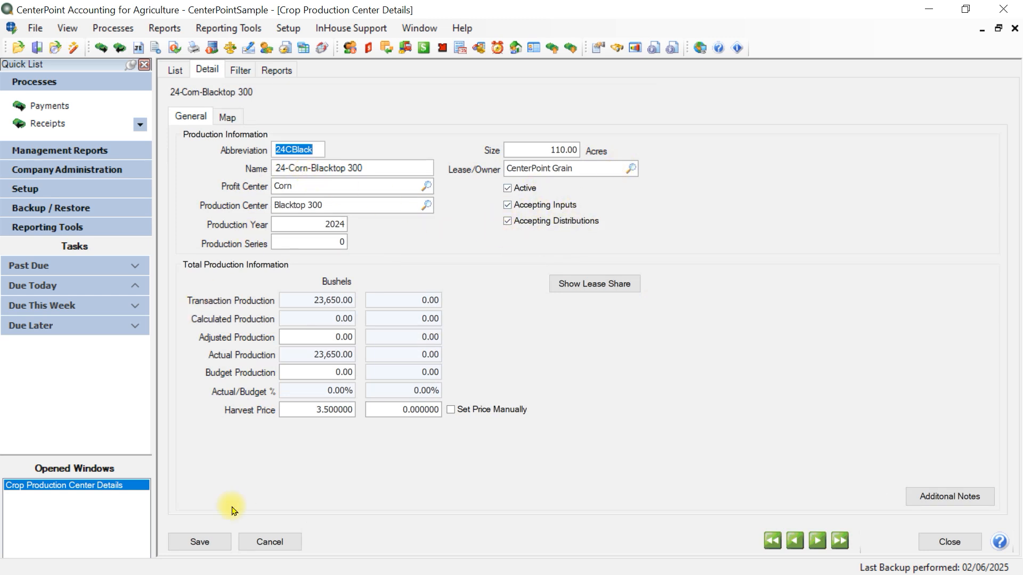
click(200, 541)
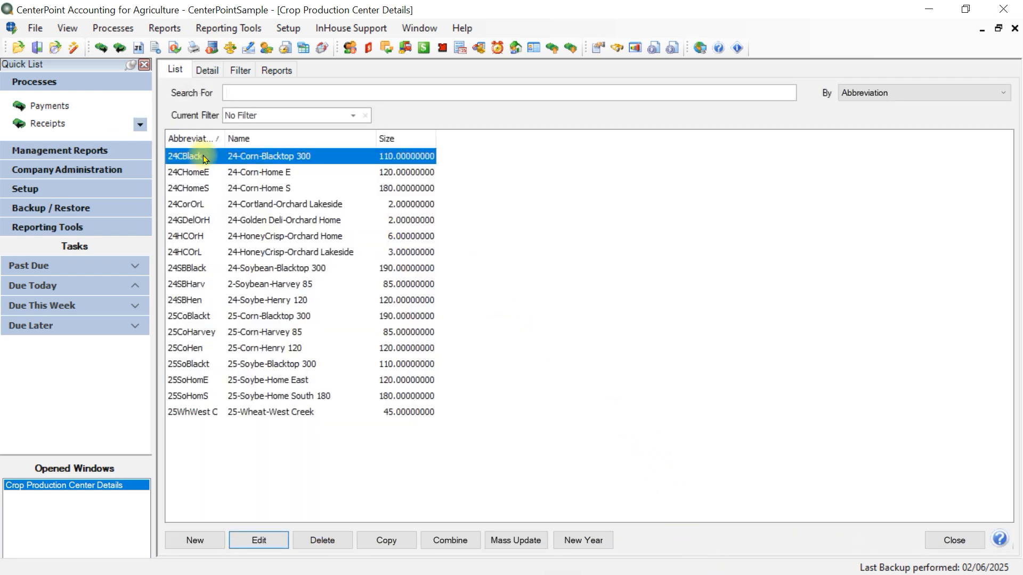
Step: Mass update the production center details from 24CBlack through 24SBHen, setting Accepting Distributions to No
shift+click(188, 301)
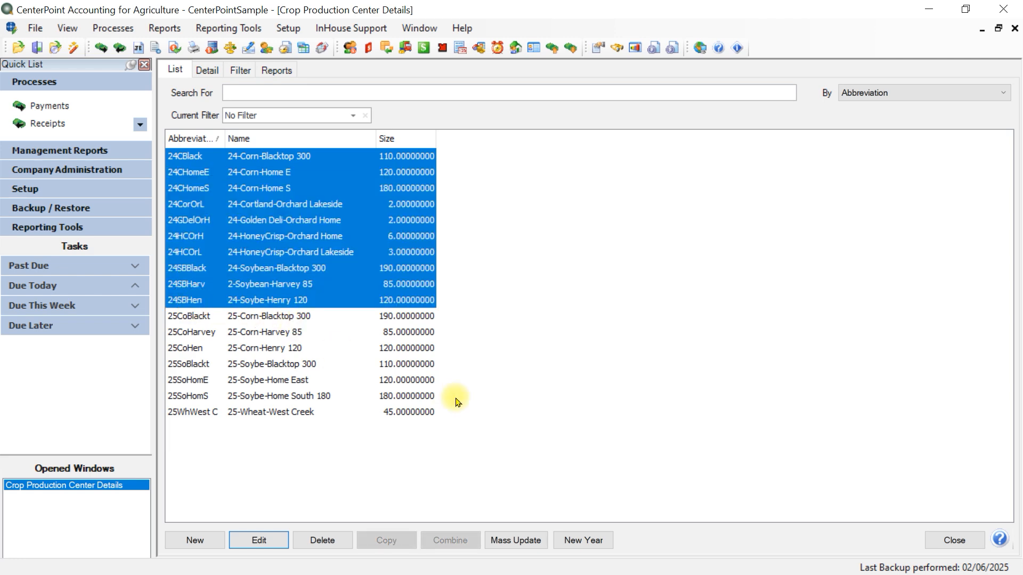
click(512, 541)
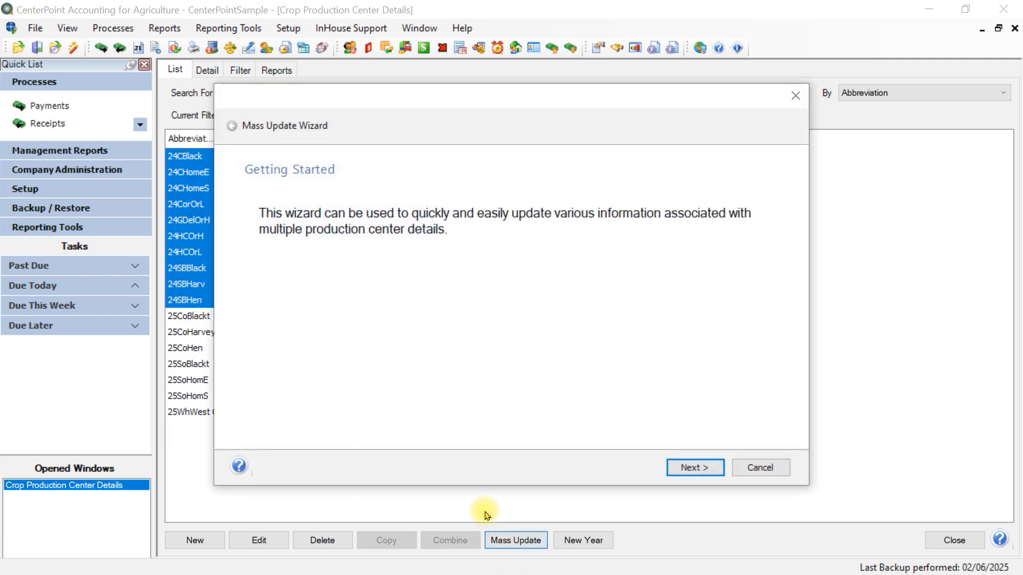
click(693, 467)
click(288, 223)
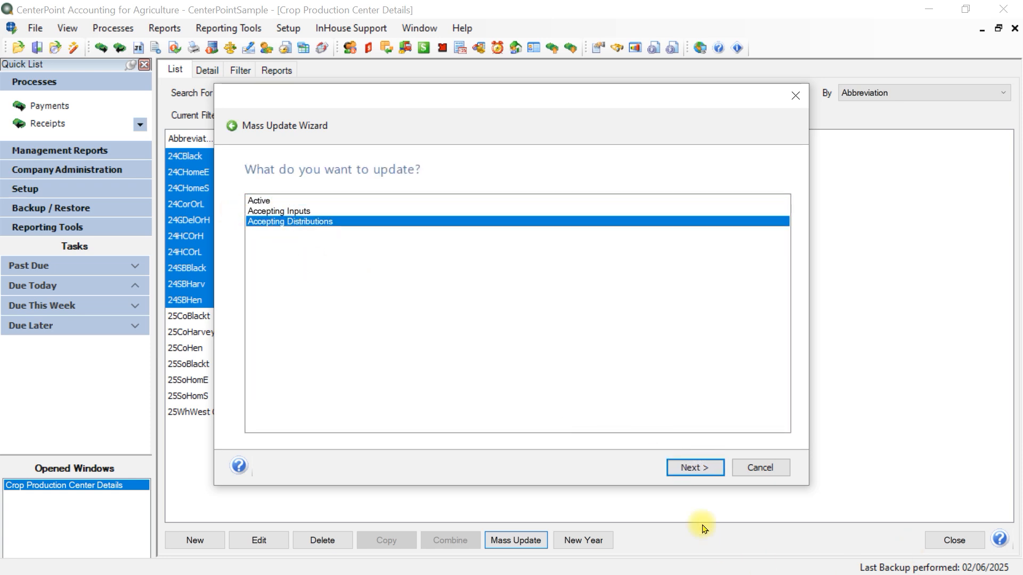
click(688, 469)
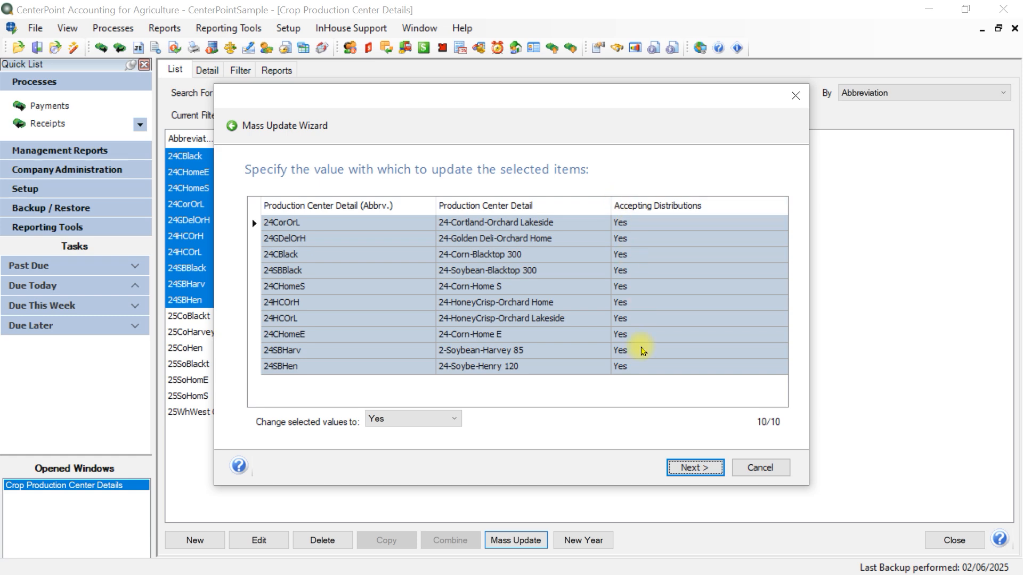
click(421, 419)
click(405, 442)
click(682, 470)
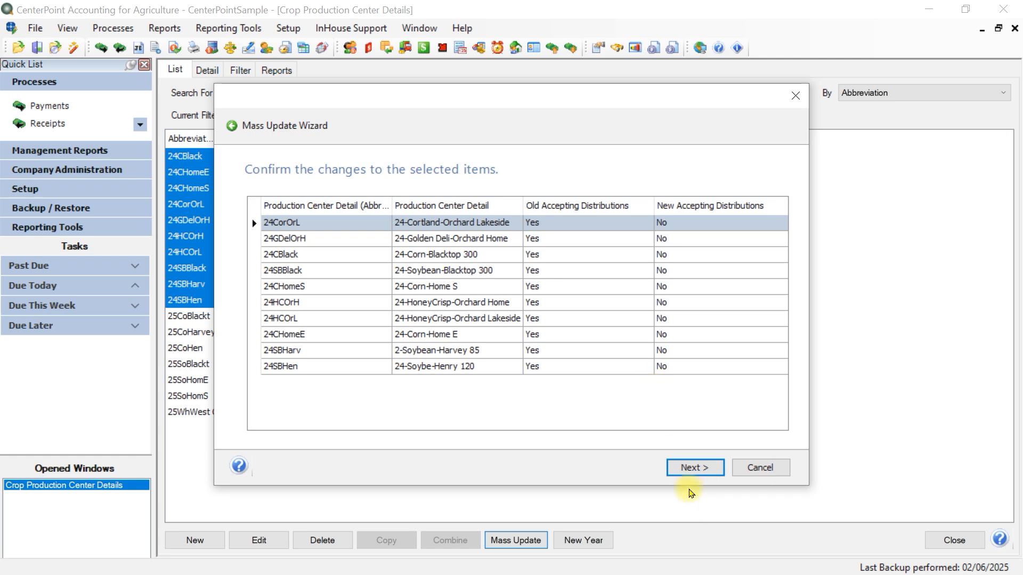
click(689, 467)
click(568, 403)
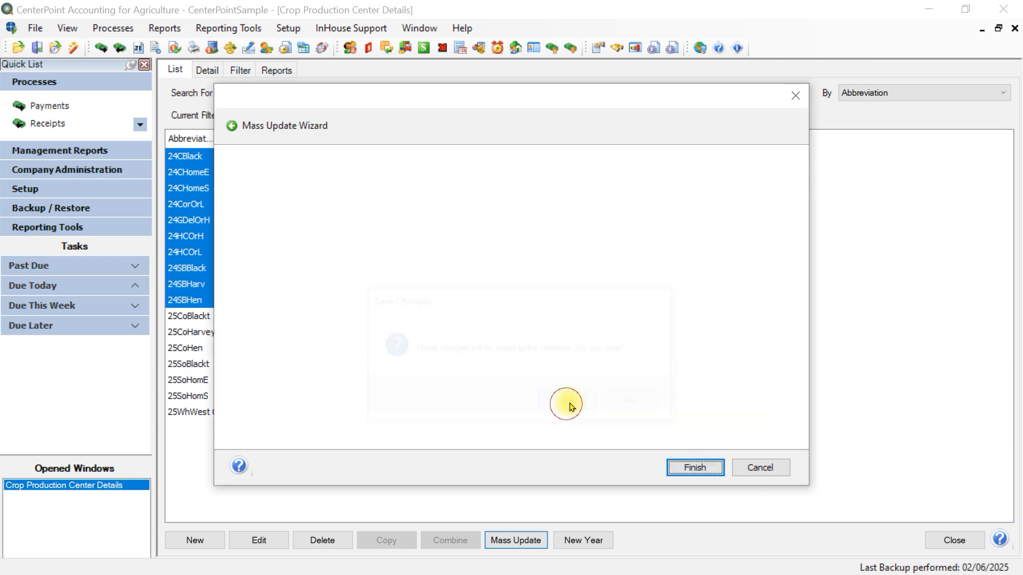
click(677, 467)
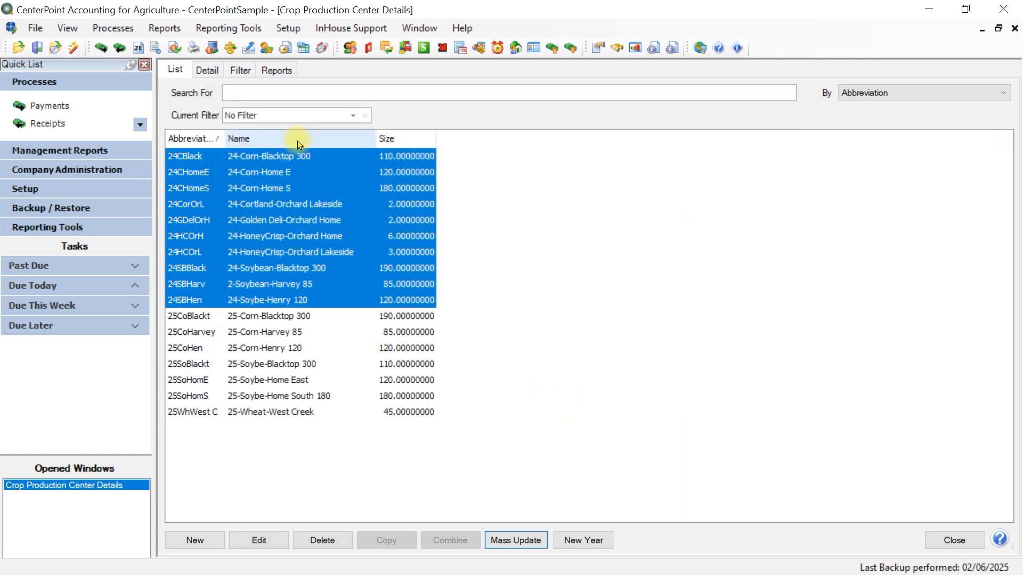
Step: Check the Accepting Distributions setting of the 24-Corn-Home S production center detail
double_click(274, 189)
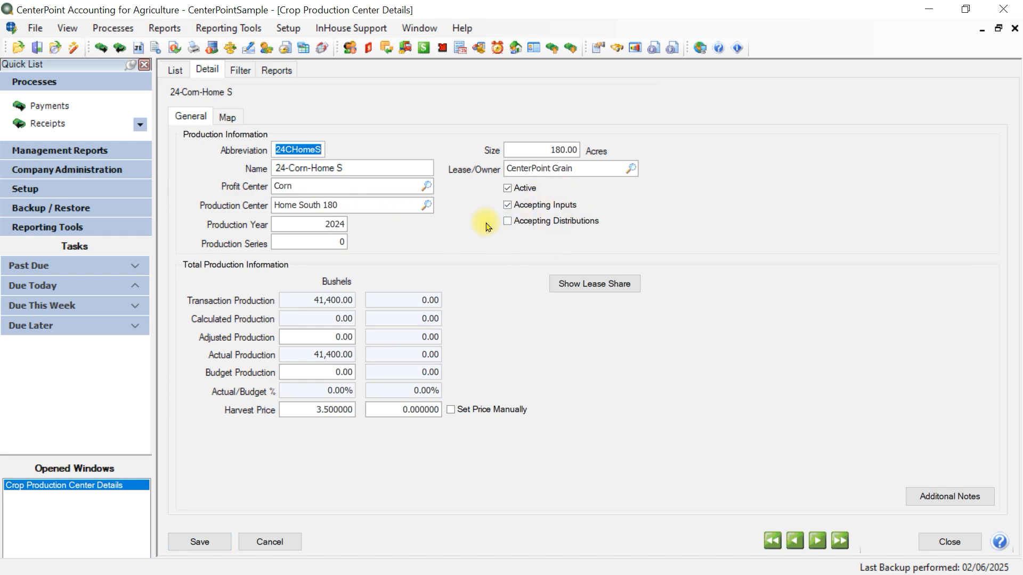
click(201, 541)
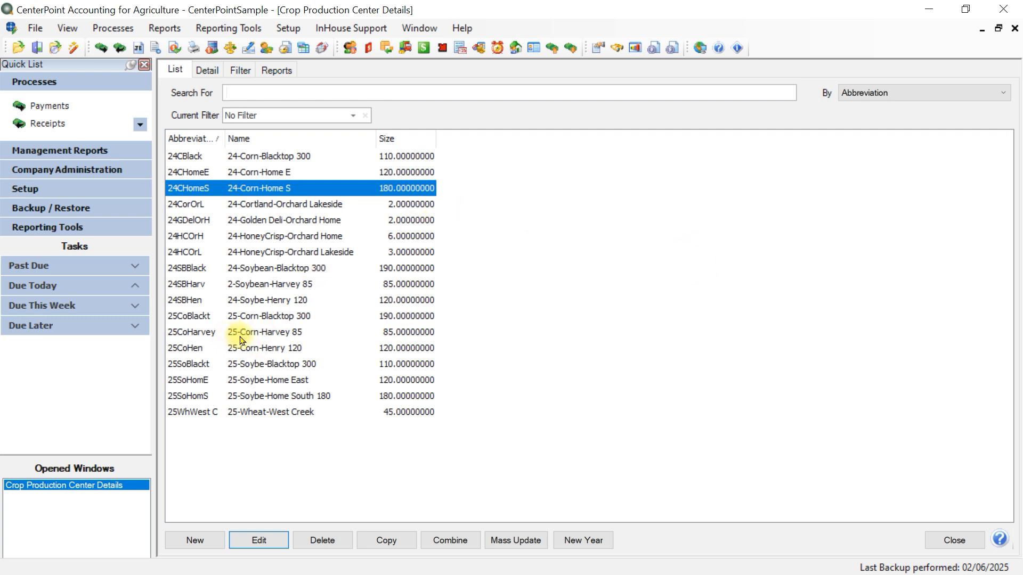
Step: Check the Accepting Distributions values of production center details 25CoBlackt through 25WhWest C in a mass update, cancel it, and close the list
click(194, 318)
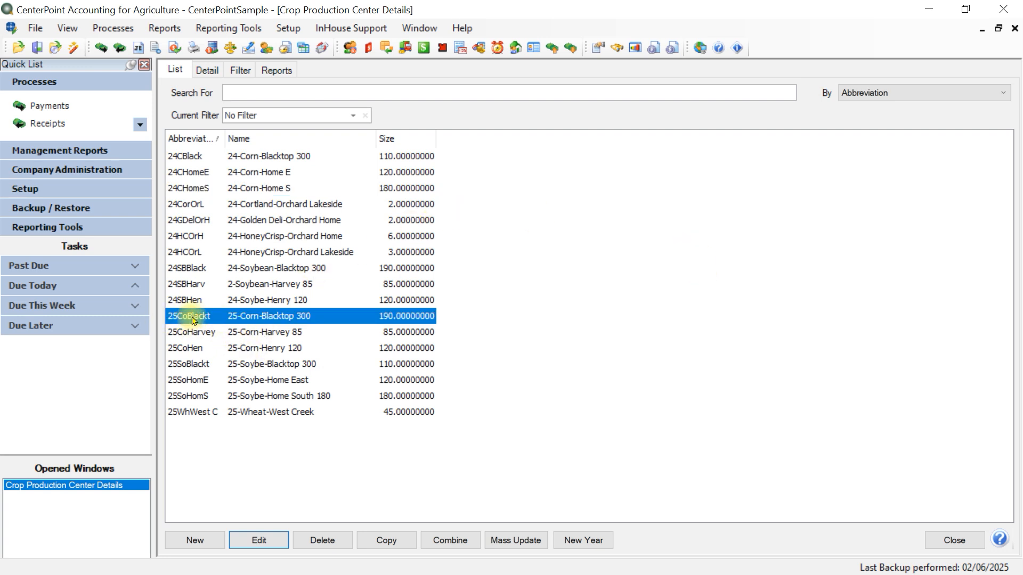
shift+click(184, 412)
click(519, 540)
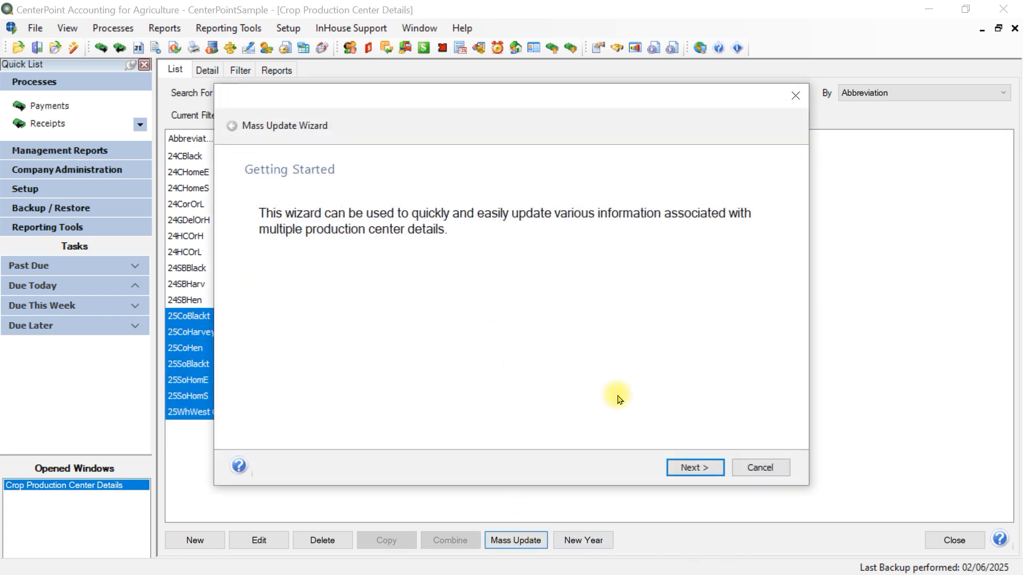
click(686, 466)
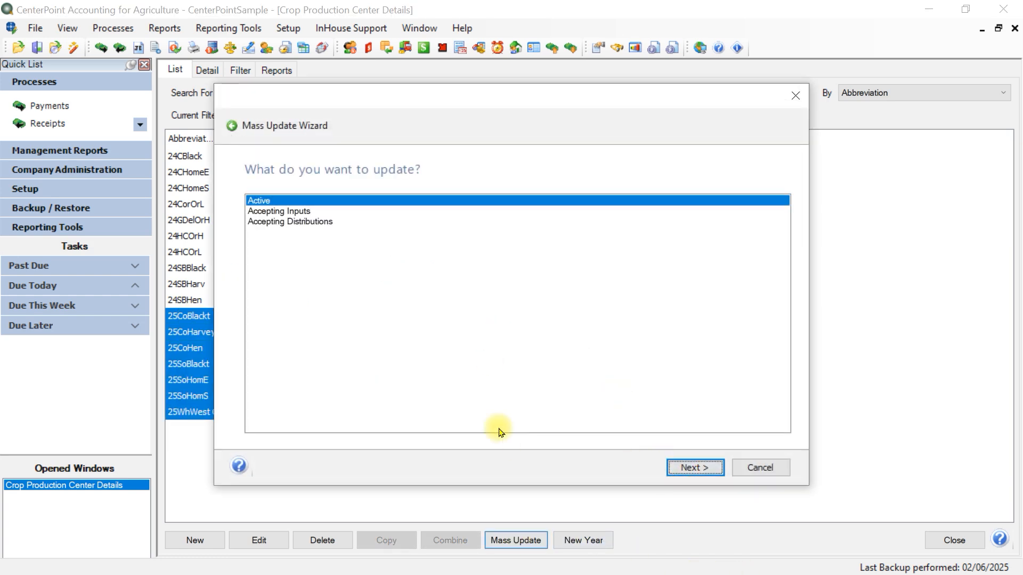
click(298, 221)
click(696, 468)
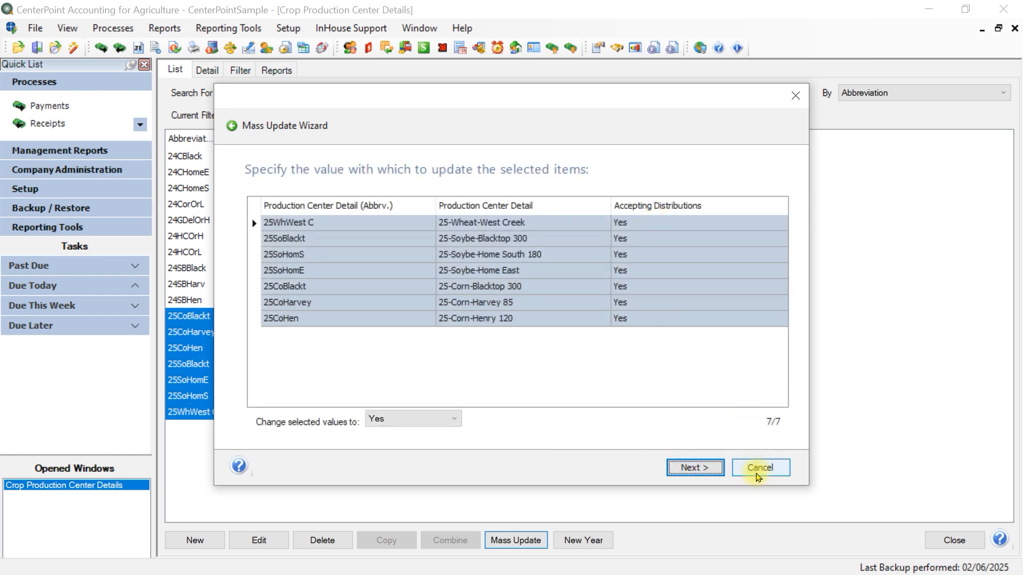
click(760, 468)
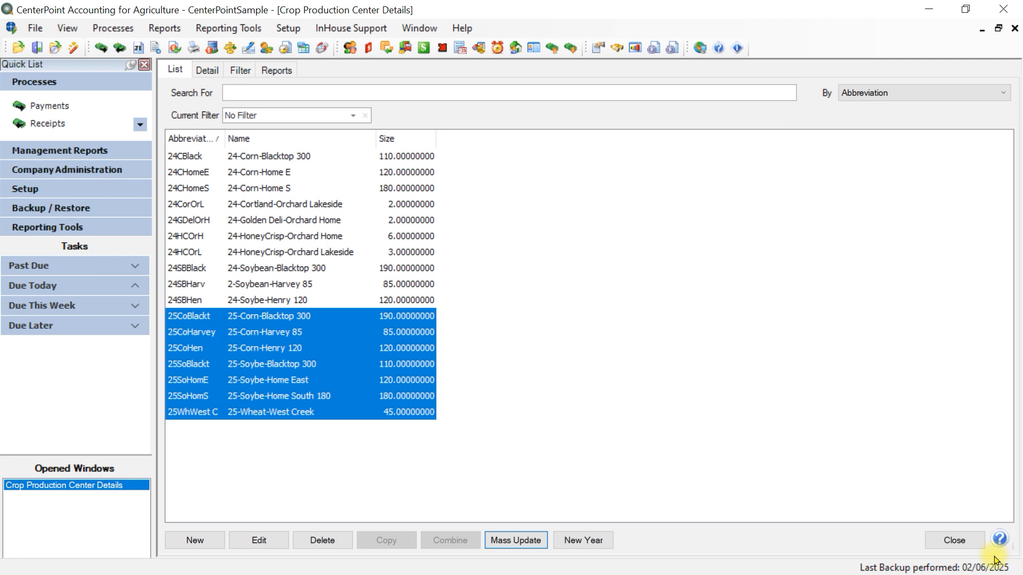
click(951, 548)
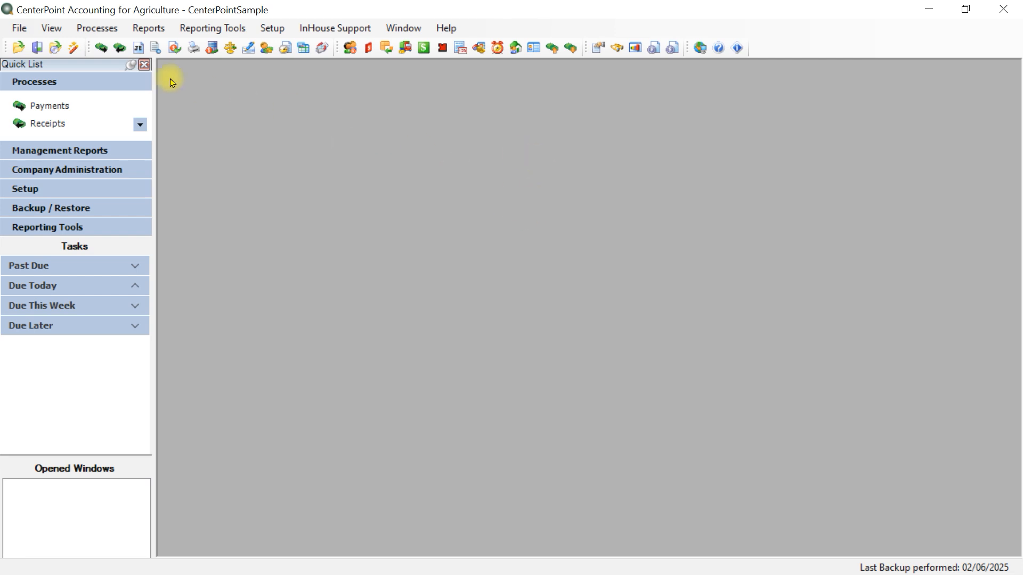
Step: Create an Apply Distributions transaction for CenterPoint Farm dated 01/31/2025, keeping the proposed transaction number
click(103, 34)
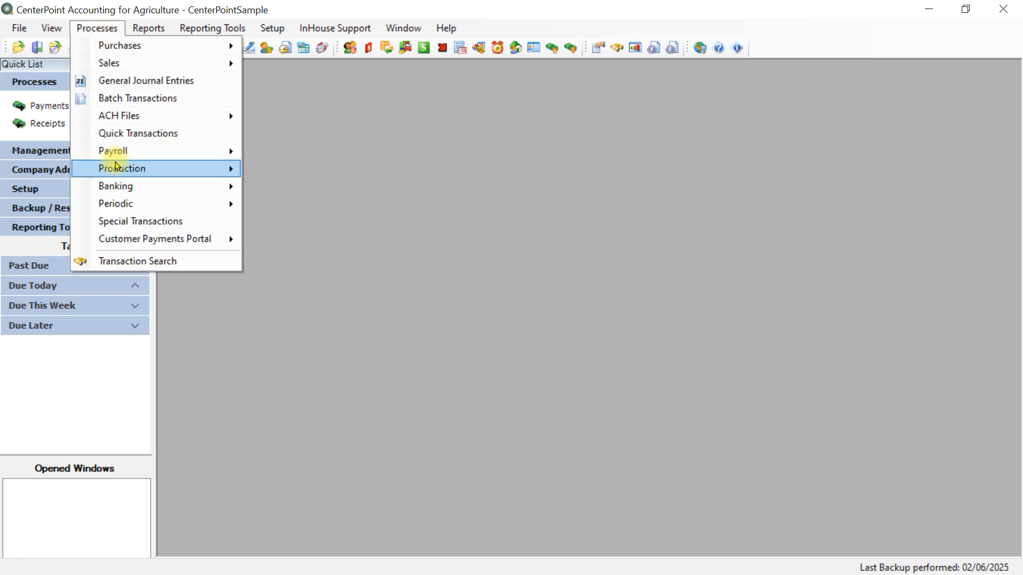
mouse_move(127, 207)
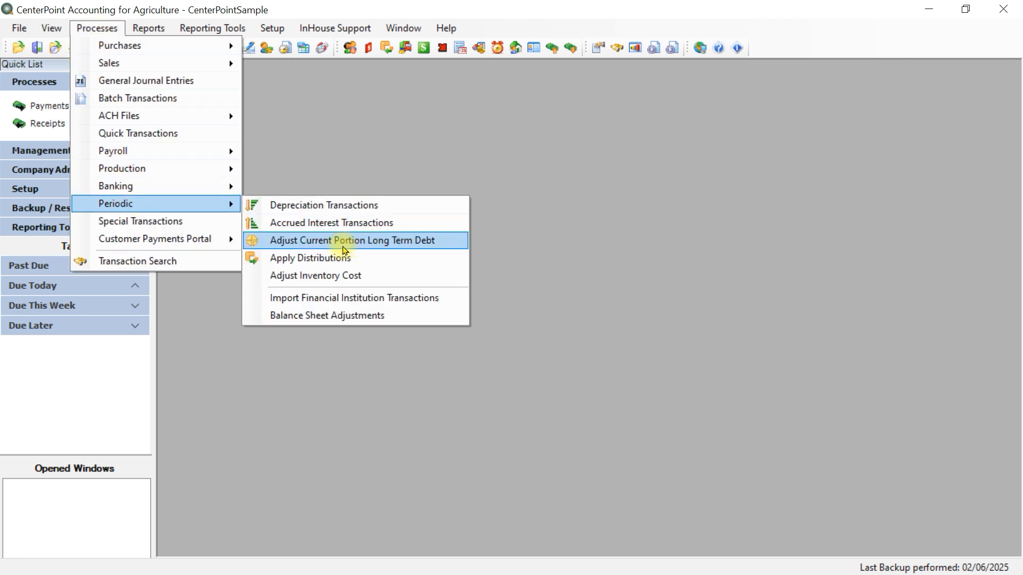
click(340, 261)
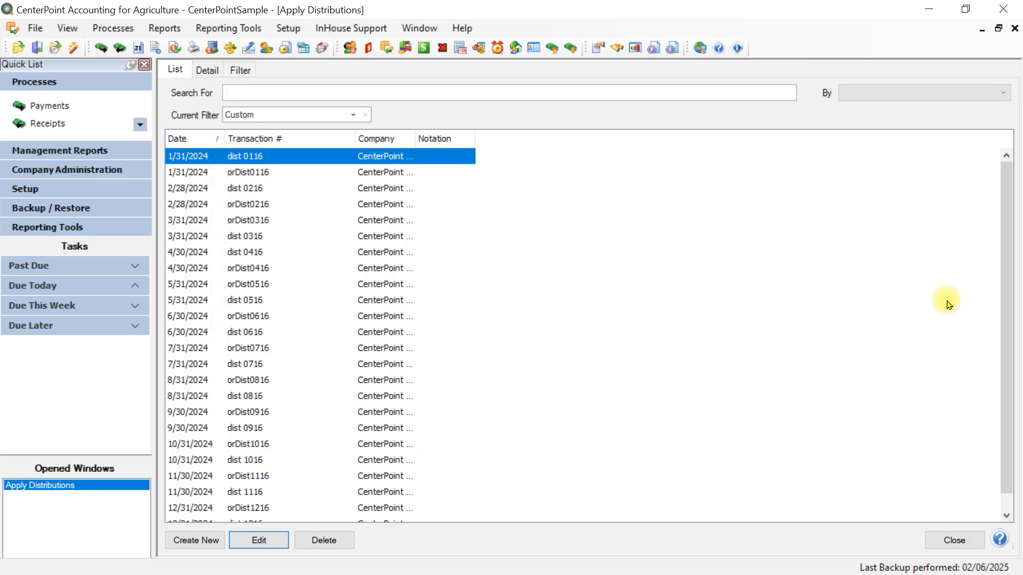
drag(1010, 244, 1009, 292)
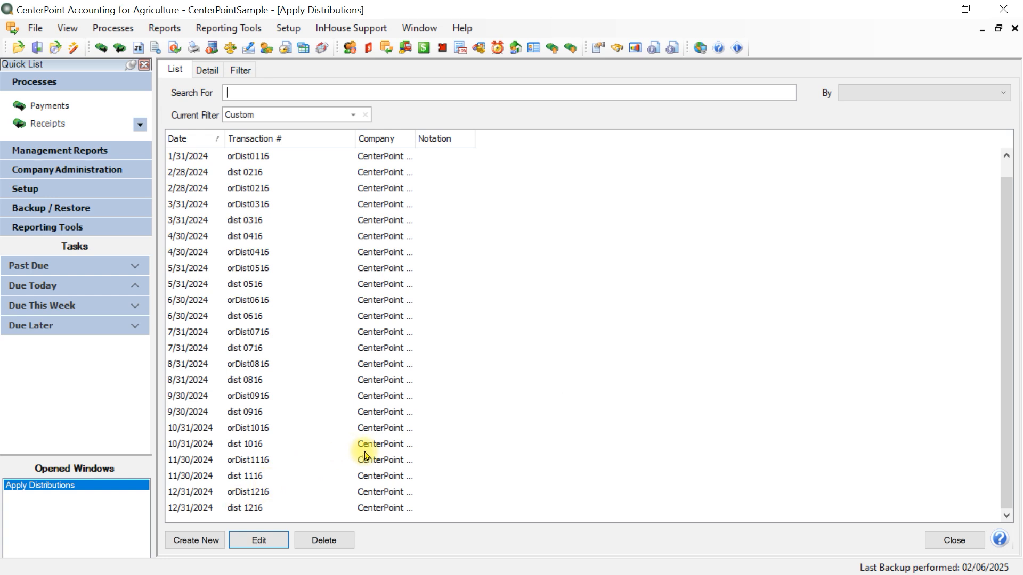
click(189, 542)
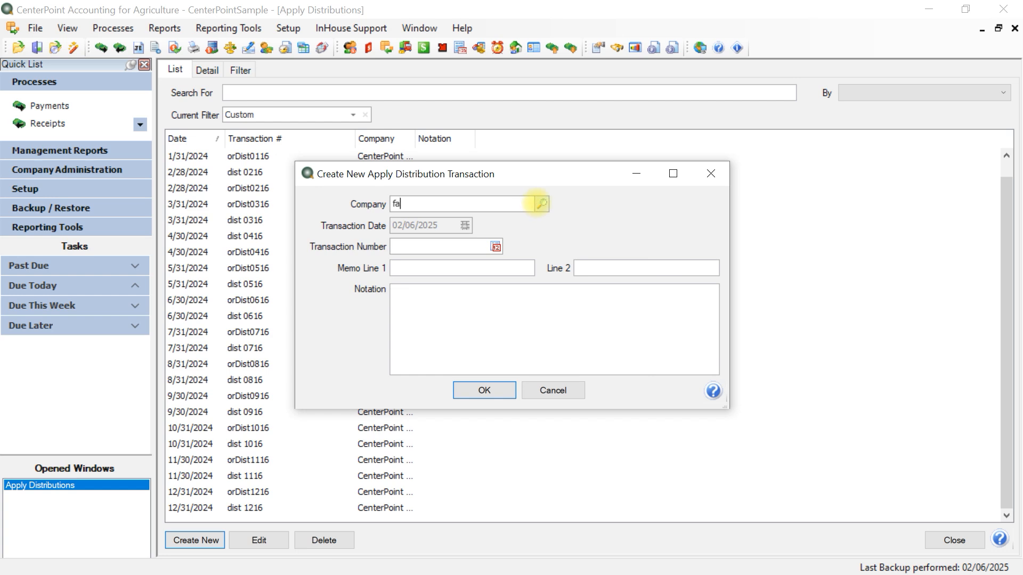
key(Tab)
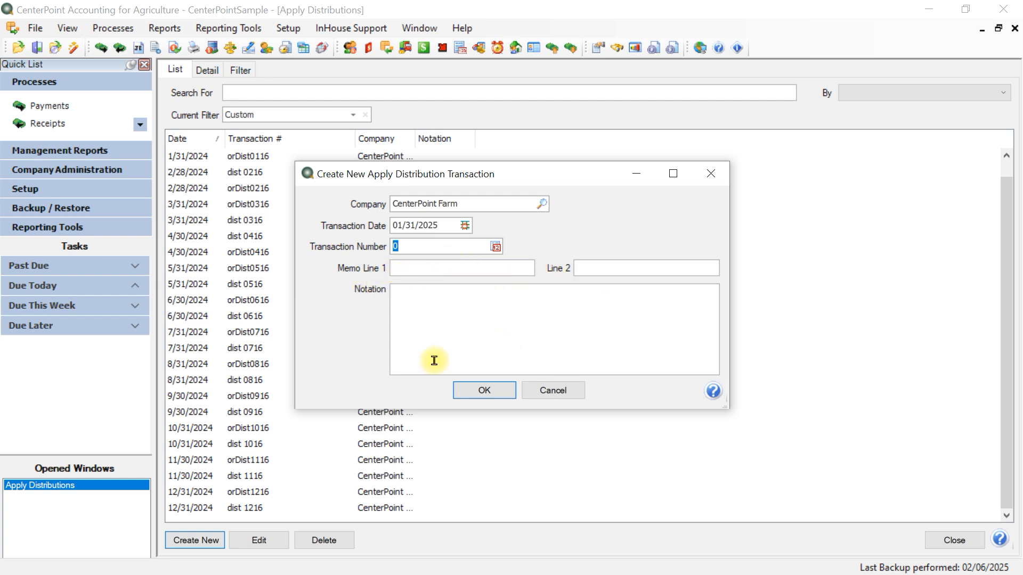
click(493, 396)
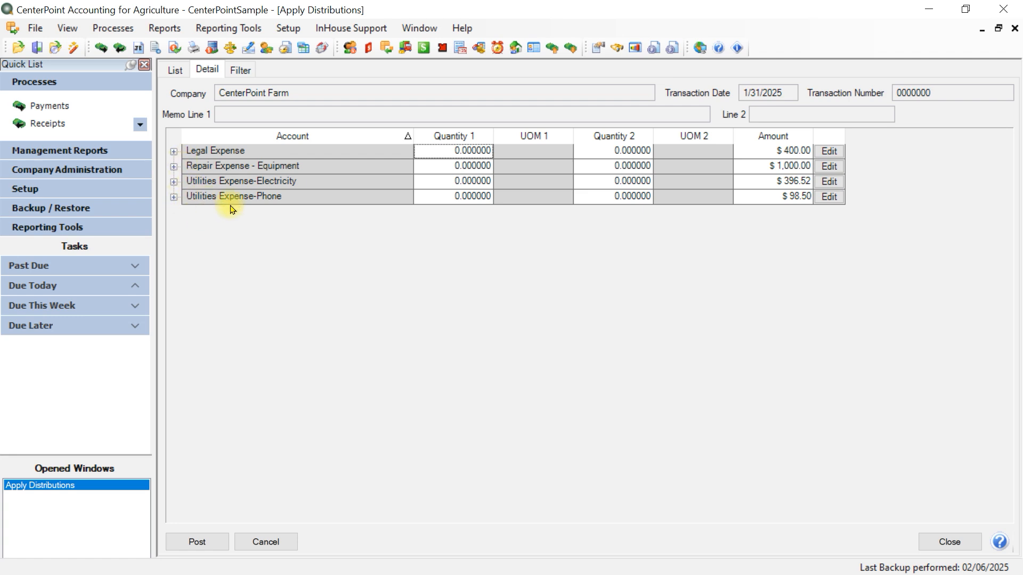
Step: Review the production center breakdown of Repair Expense - Equipment and post the distribution transaction
click(174, 166)
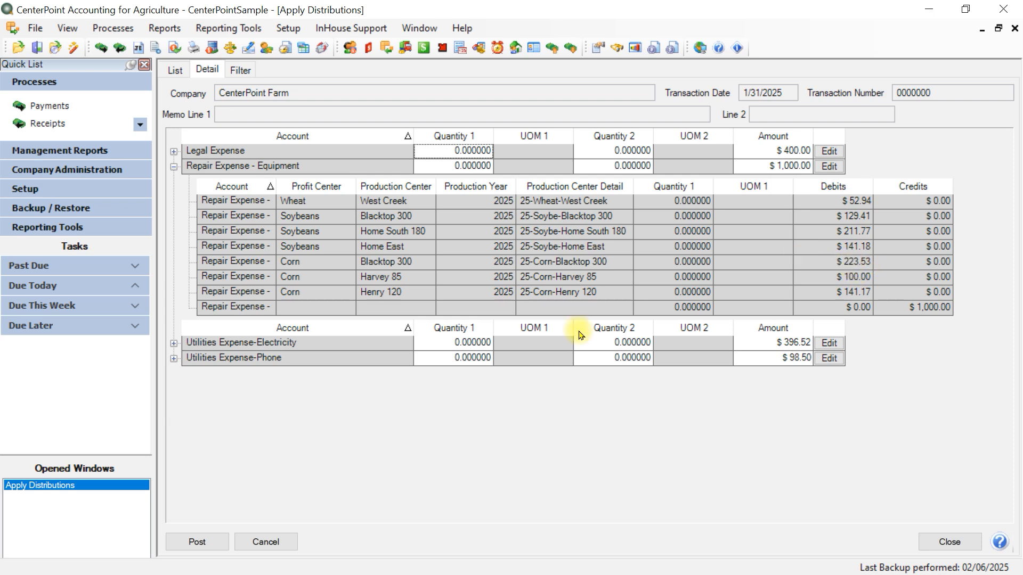
click(192, 544)
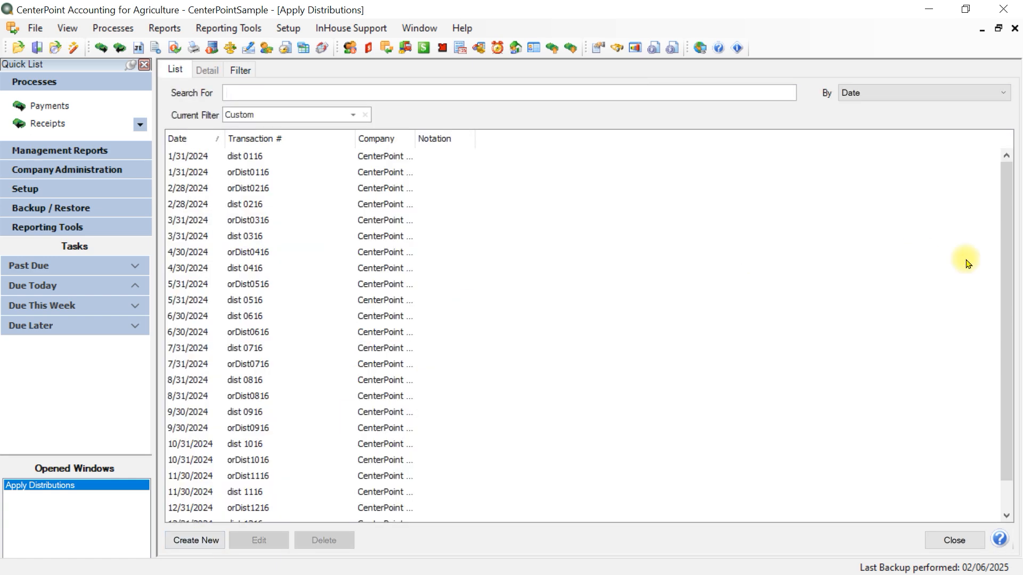
drag(1011, 267, 1017, 381)
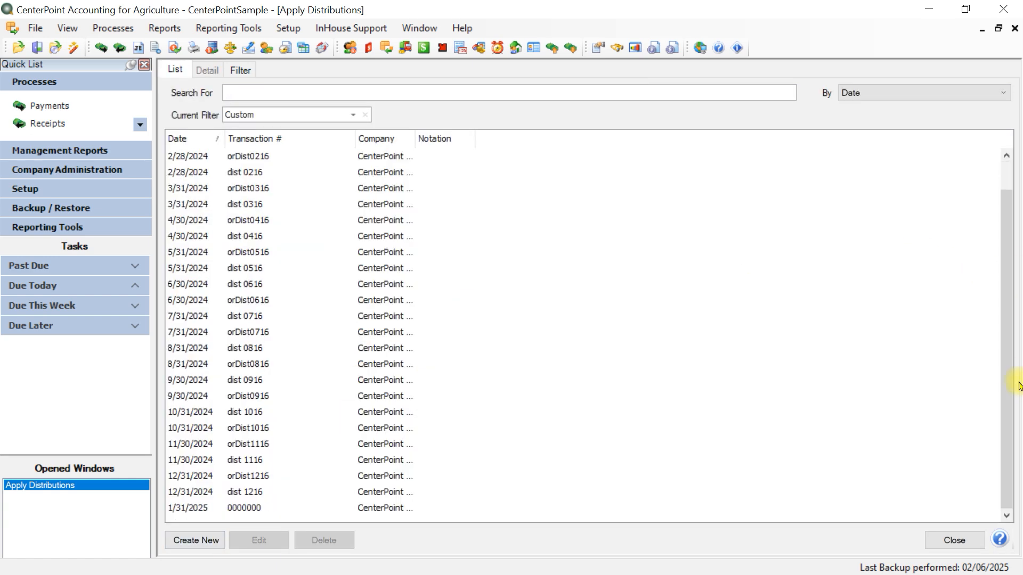
Step: Delete the posted 1/31/2025 distribution transaction and close Apply Distributions
click(191, 509)
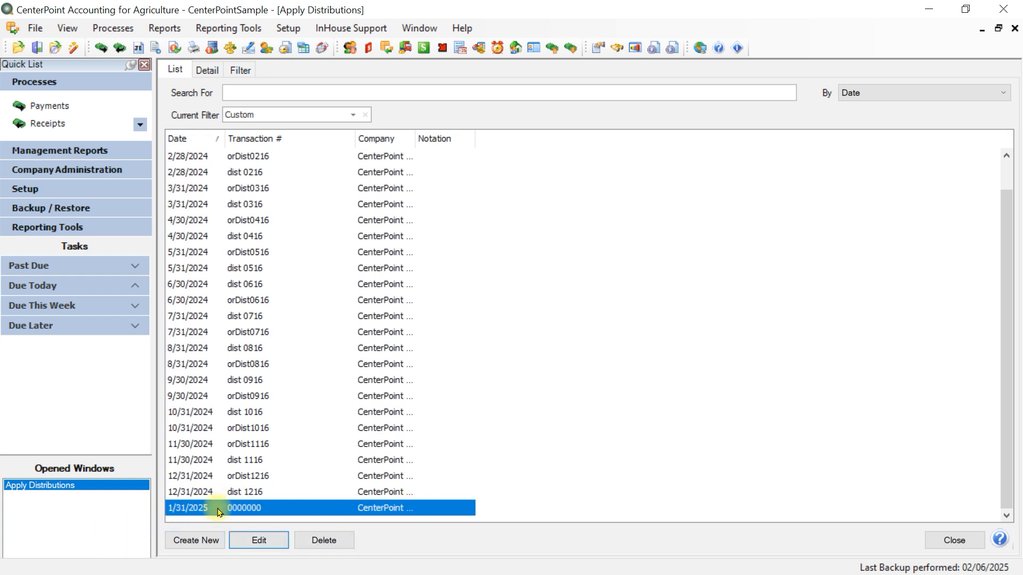
click(325, 540)
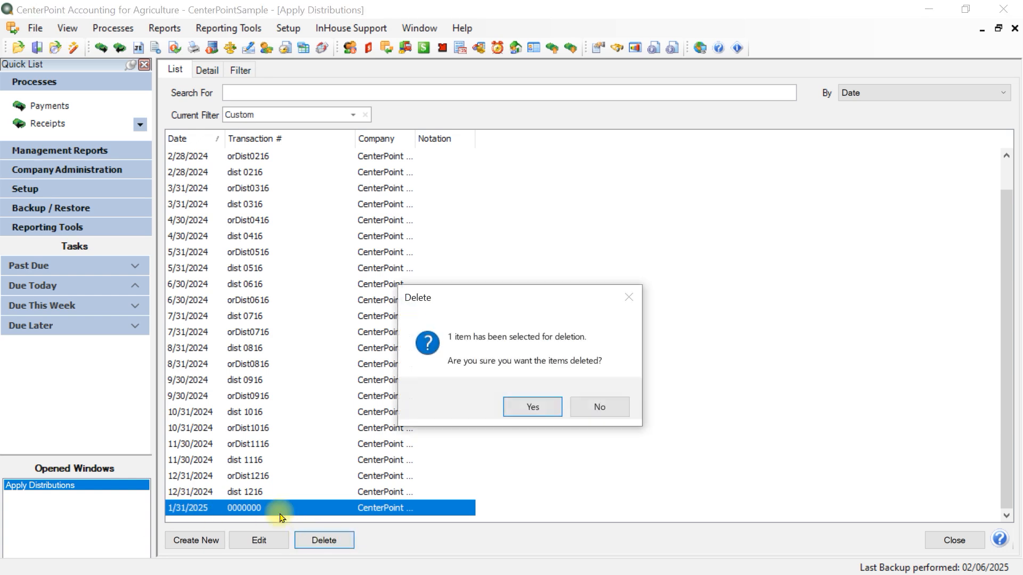
click(532, 407)
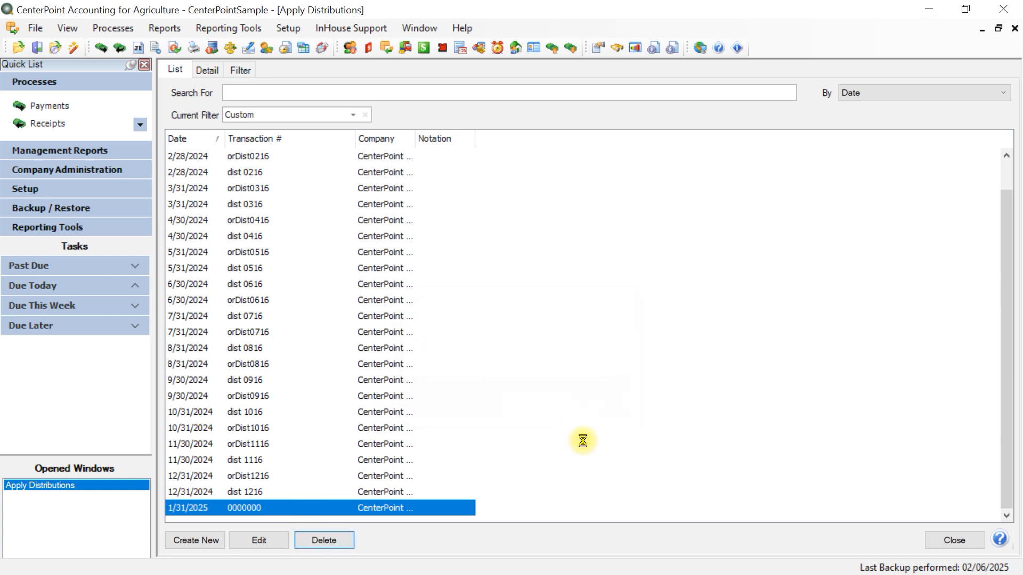
click(951, 549)
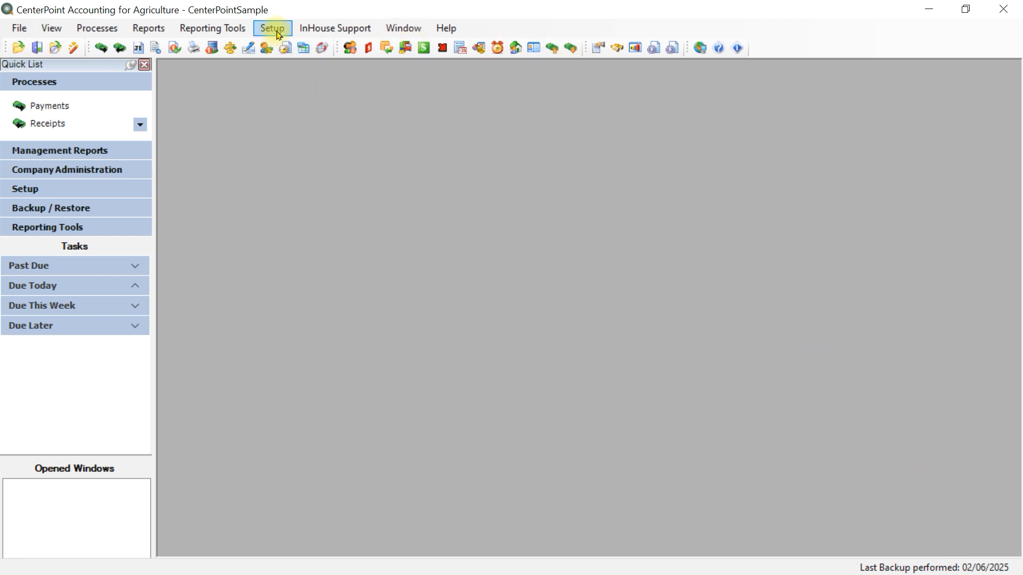
Step: Set the Wheat profit center's Distribution Factor to 1.5, save it, and close the profit center setup
click(277, 33)
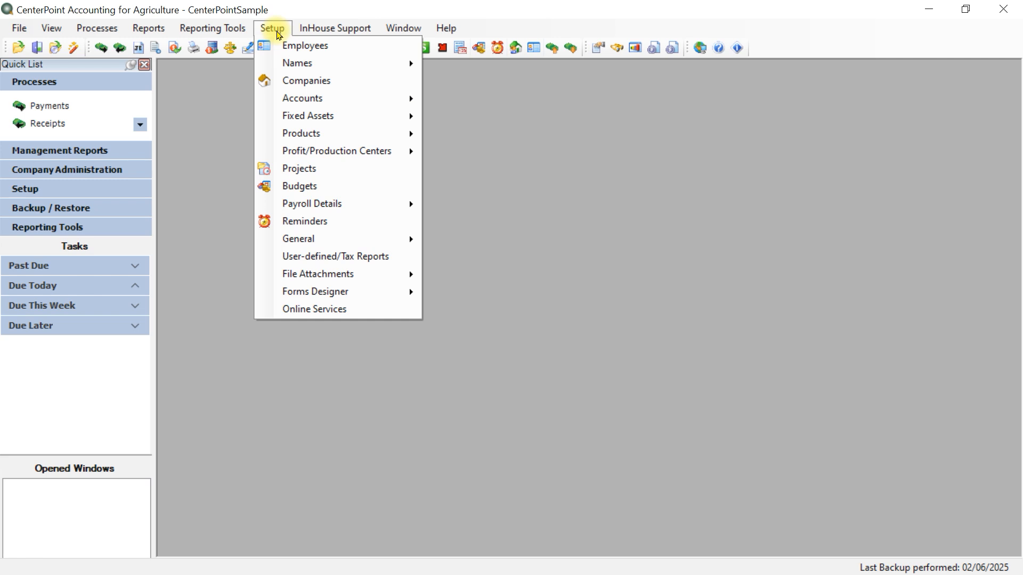
mouse_move(315, 155)
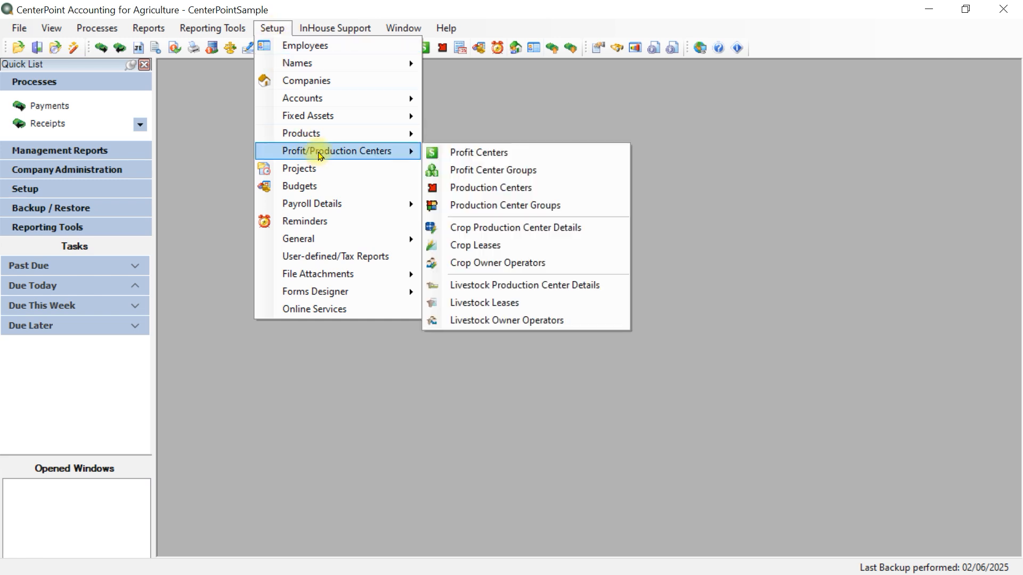
click(452, 153)
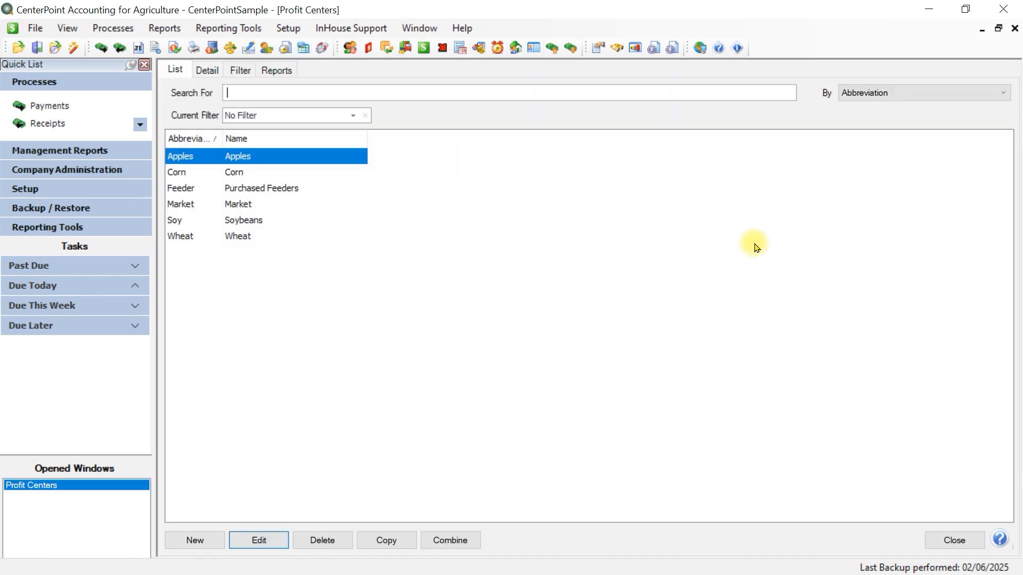
click(240, 236)
click(260, 539)
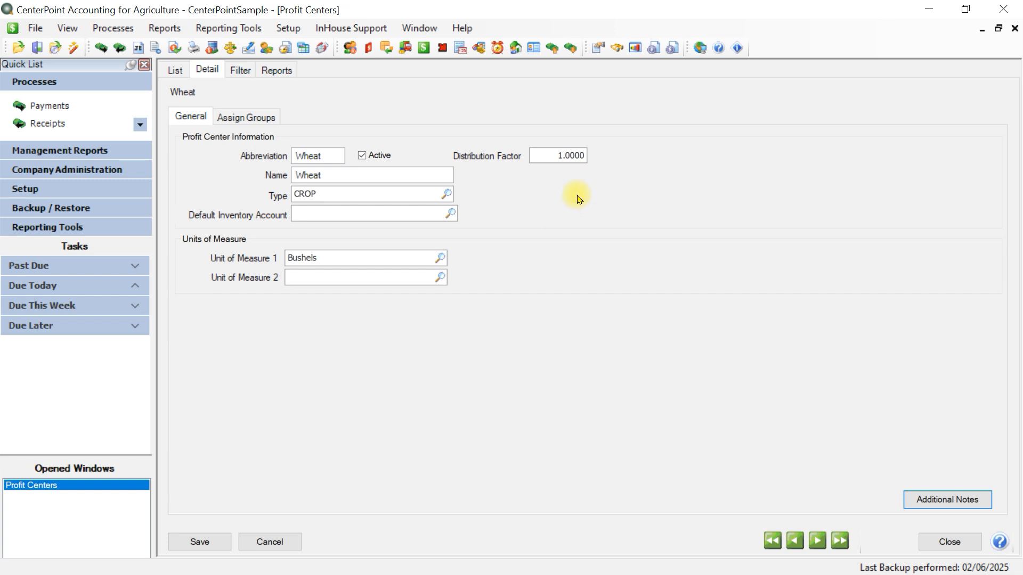
click(543, 157)
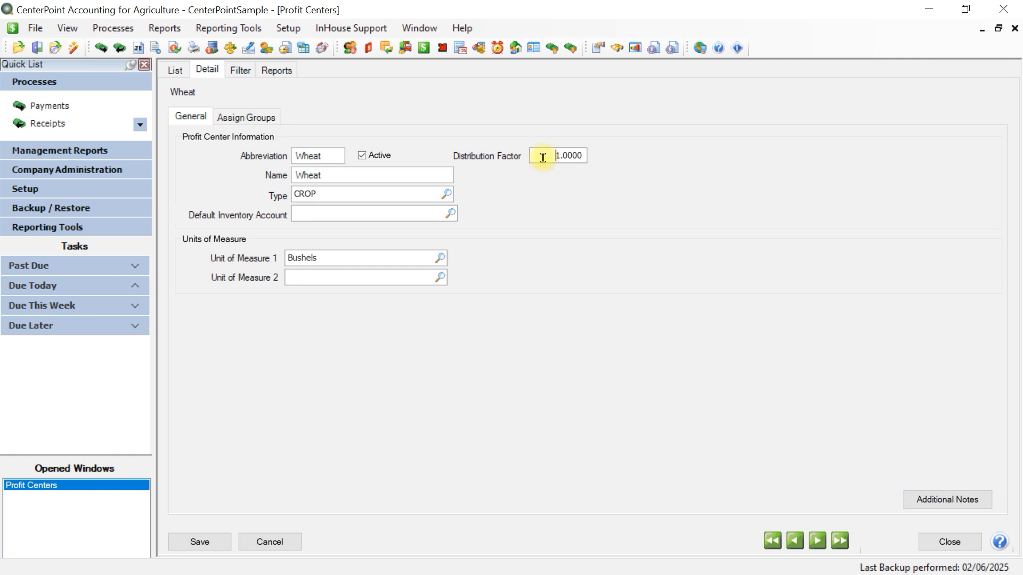
drag(543, 157, 680, 144)
text(1.5)
key(Tab)
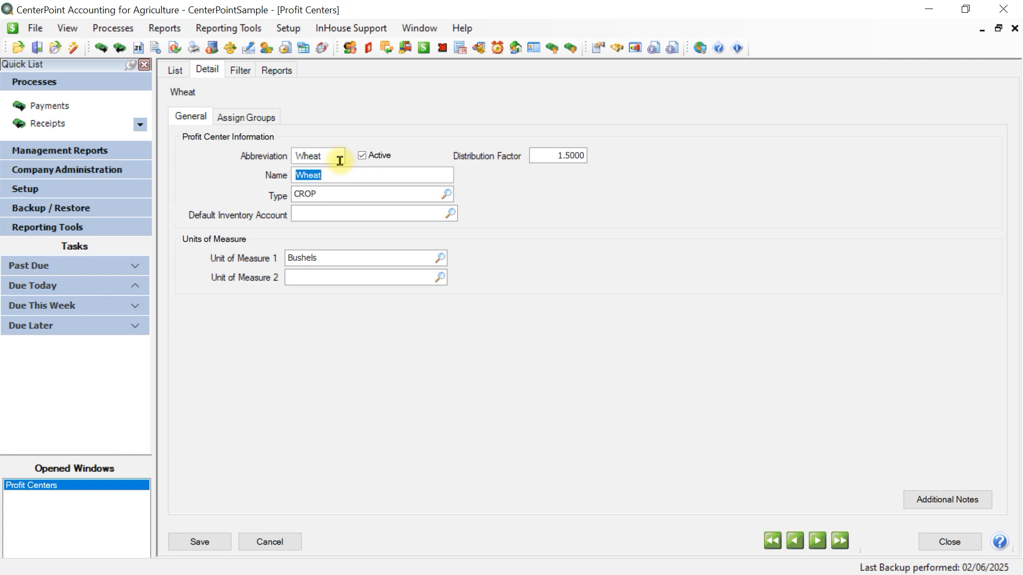
click(186, 542)
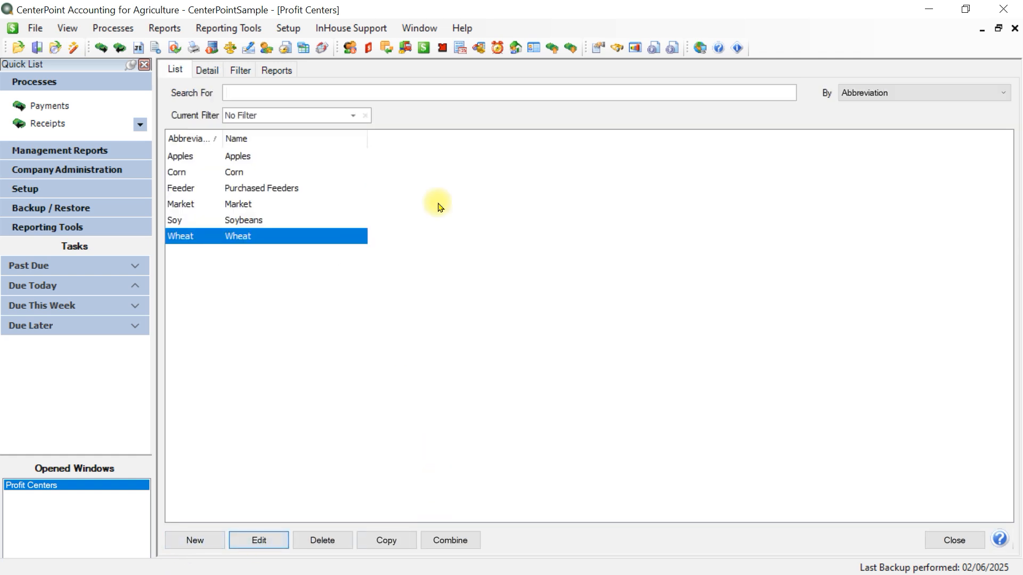
click(951, 540)
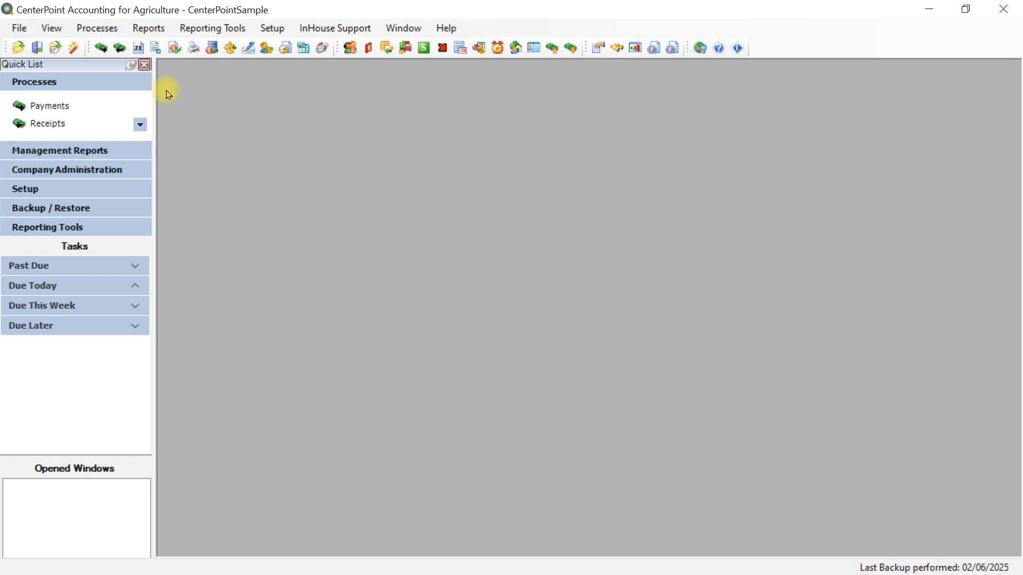
Step: Create a new Apply Distributions transaction for CenterPoint Farm and expand the production center breakdown of Repair Expense - Equipment
click(99, 28)
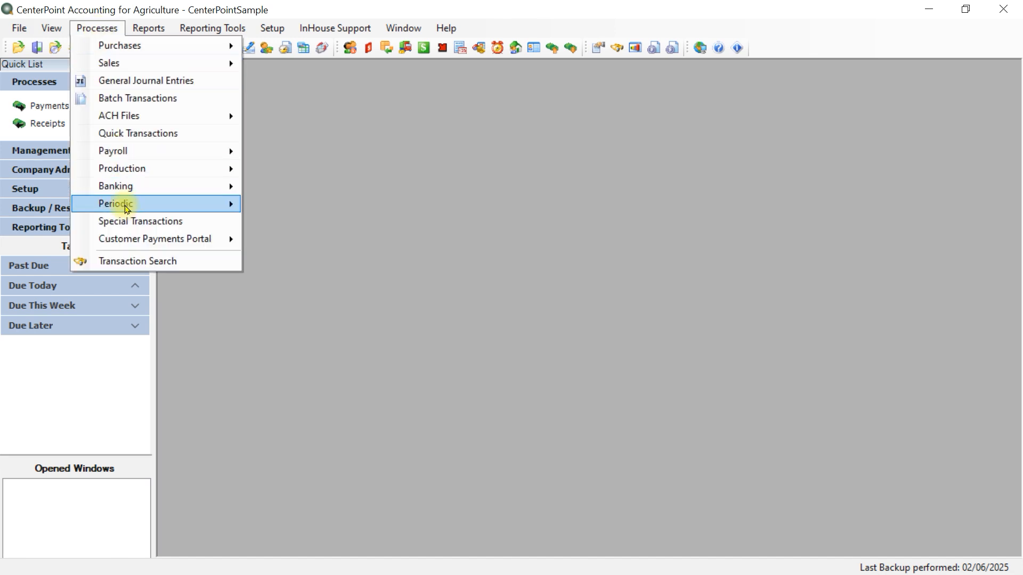
mouse_move(128, 209)
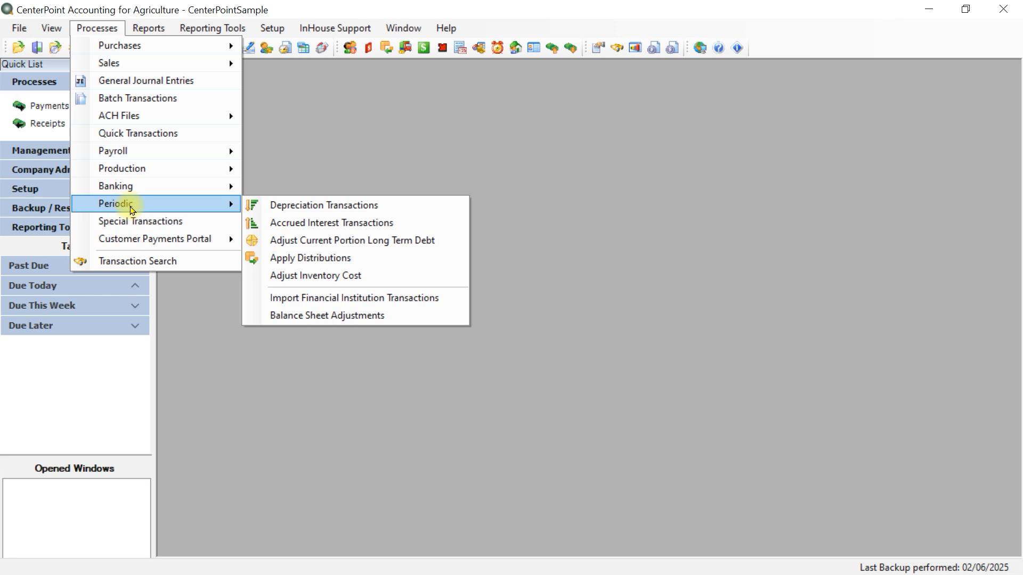
click(301, 261)
click(187, 542)
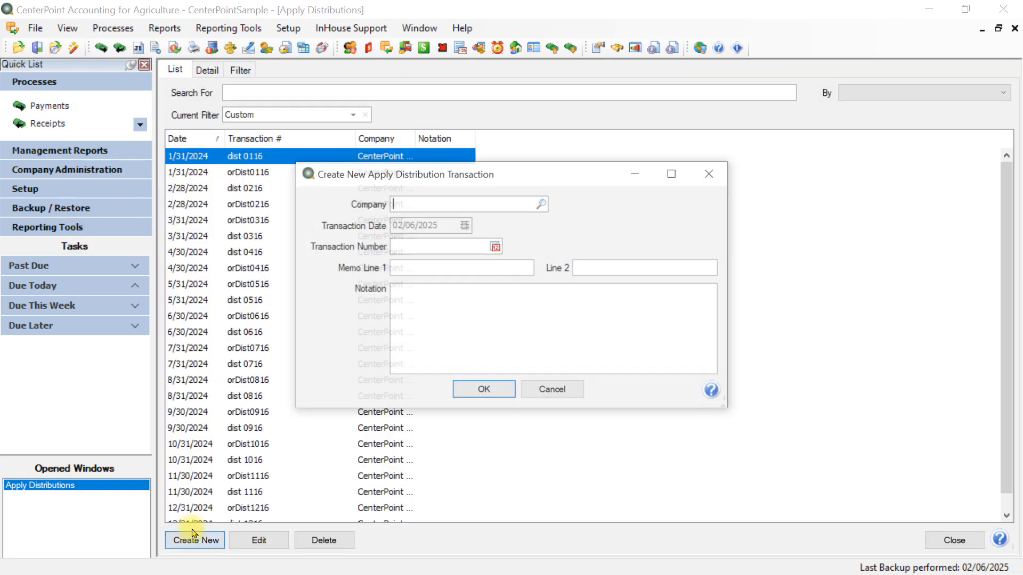
text(far)
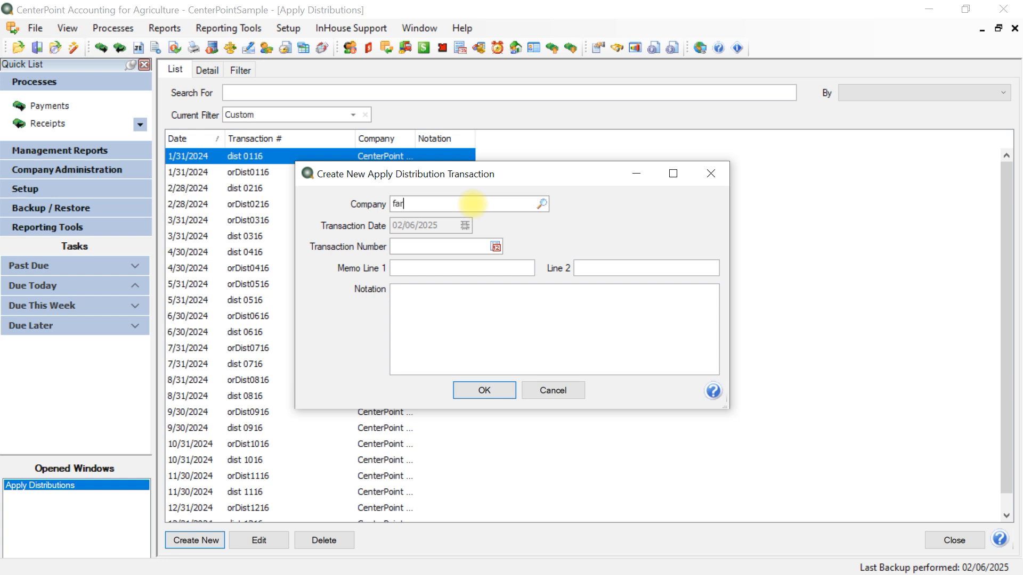
key(Tab)
click(486, 390)
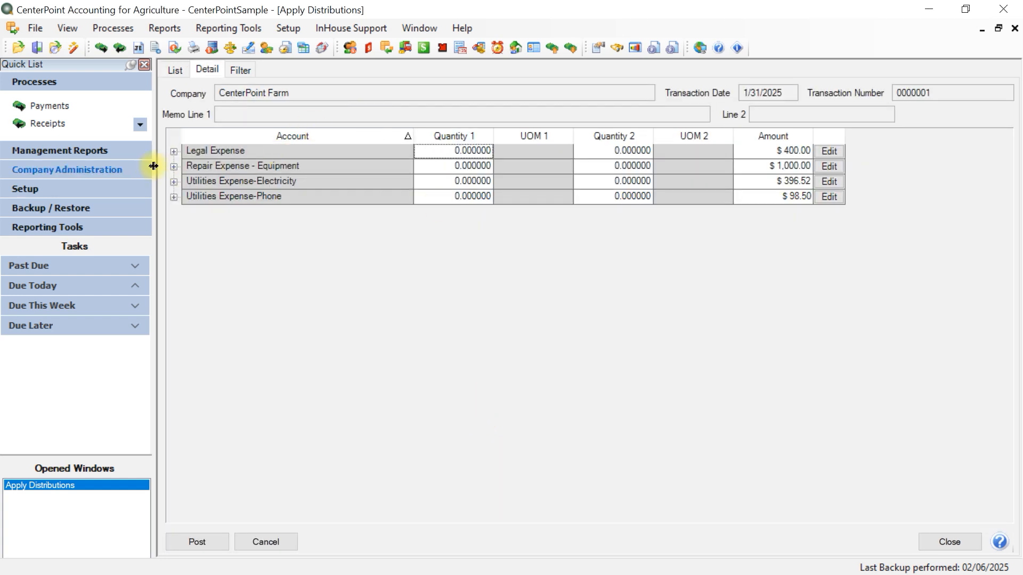
click(173, 166)
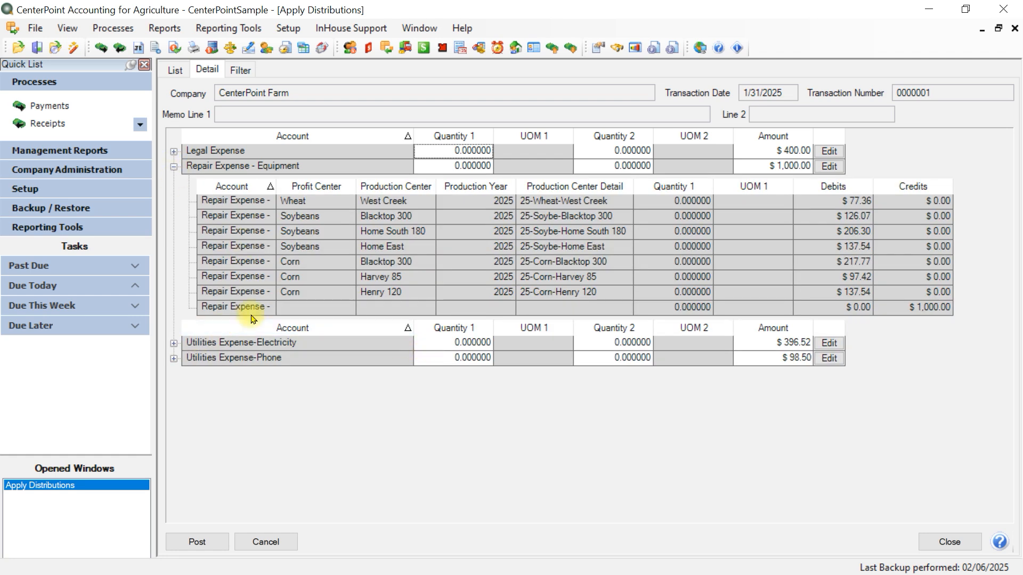